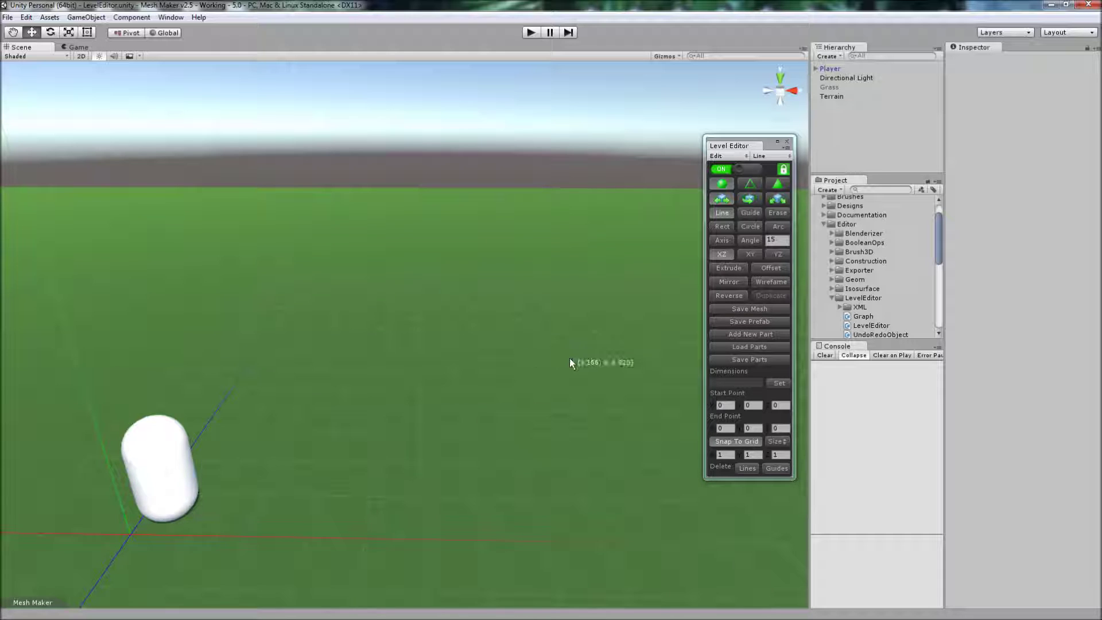
Draw a rectangle on the ground from (2, 0, 10) to (5, 0, 4) and extrude it upward into a box
click(722, 226)
drag(346, 318, 449, 427)
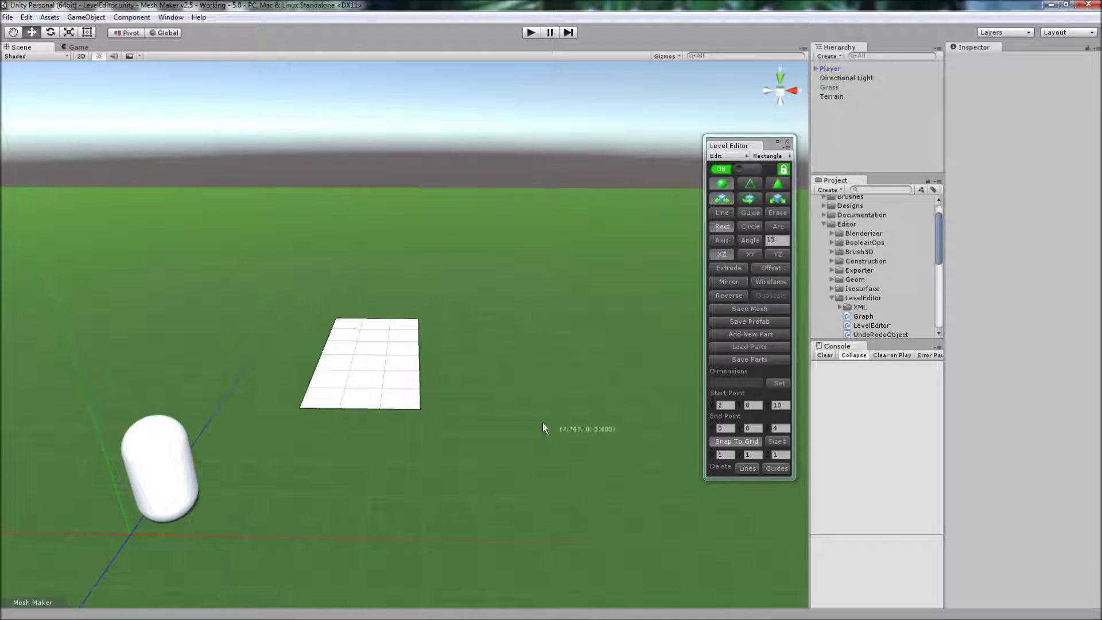
click(727, 268)
drag(363, 378, 376, 302)
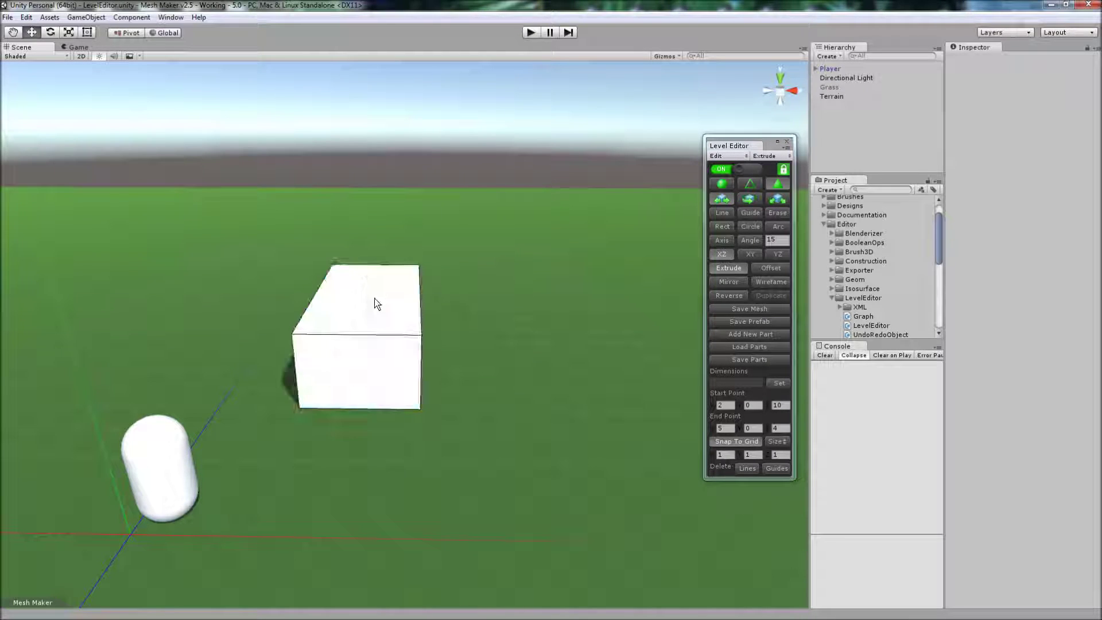
scroll(505, 439, up, 3)
scroll(573, 370, down, 3)
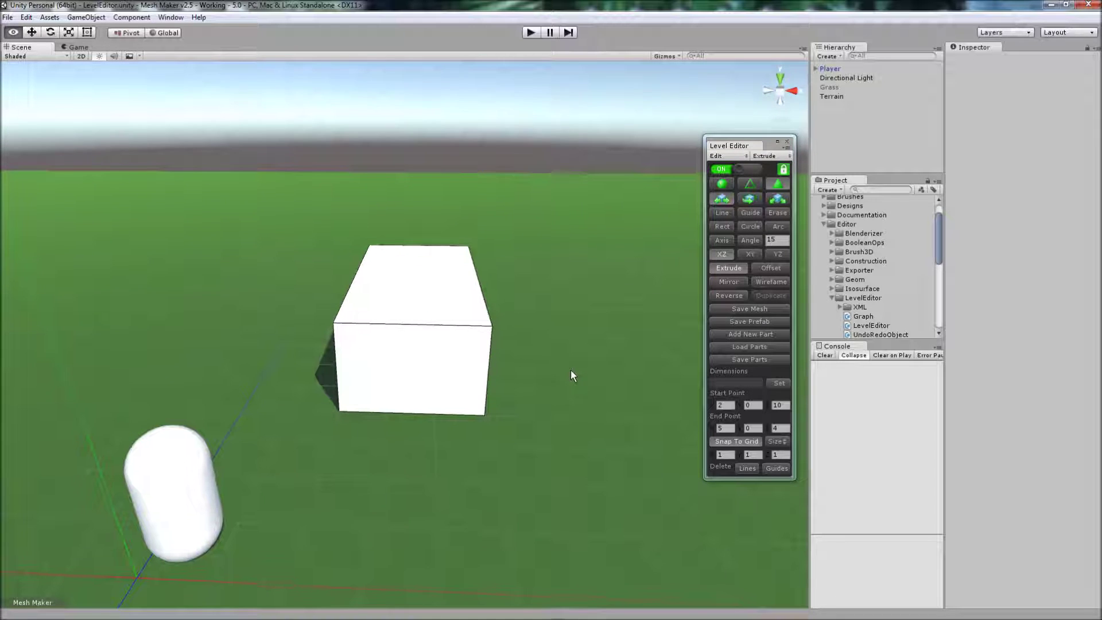
Try placing copies of the whole selected box beside the original from different view positions
click(758, 187)
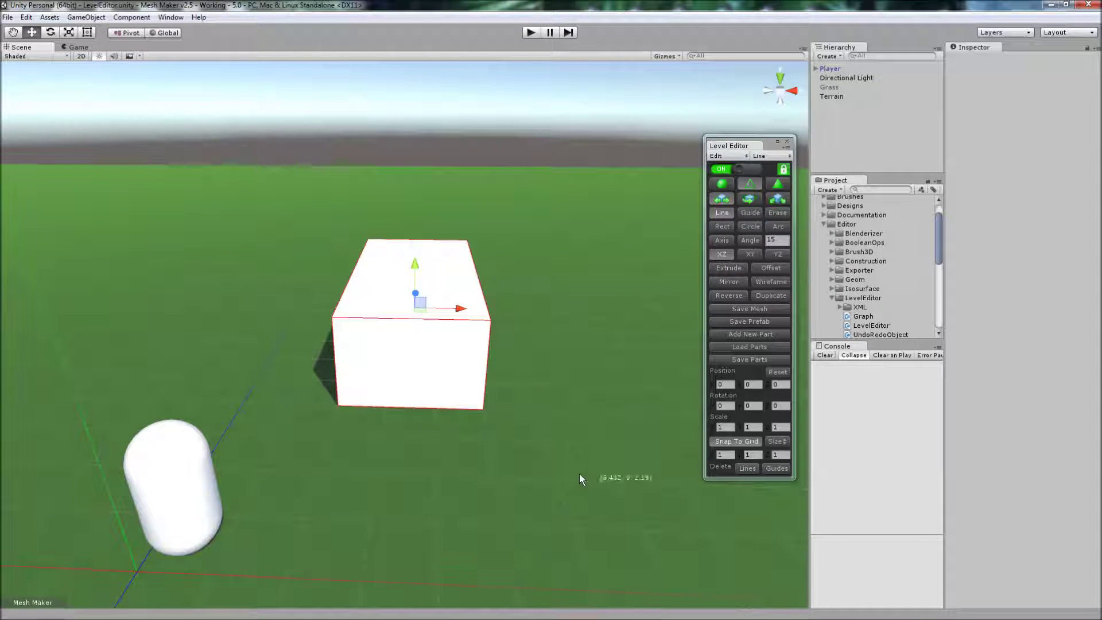
right_drag(582, 470, 582, 471)
key(d)
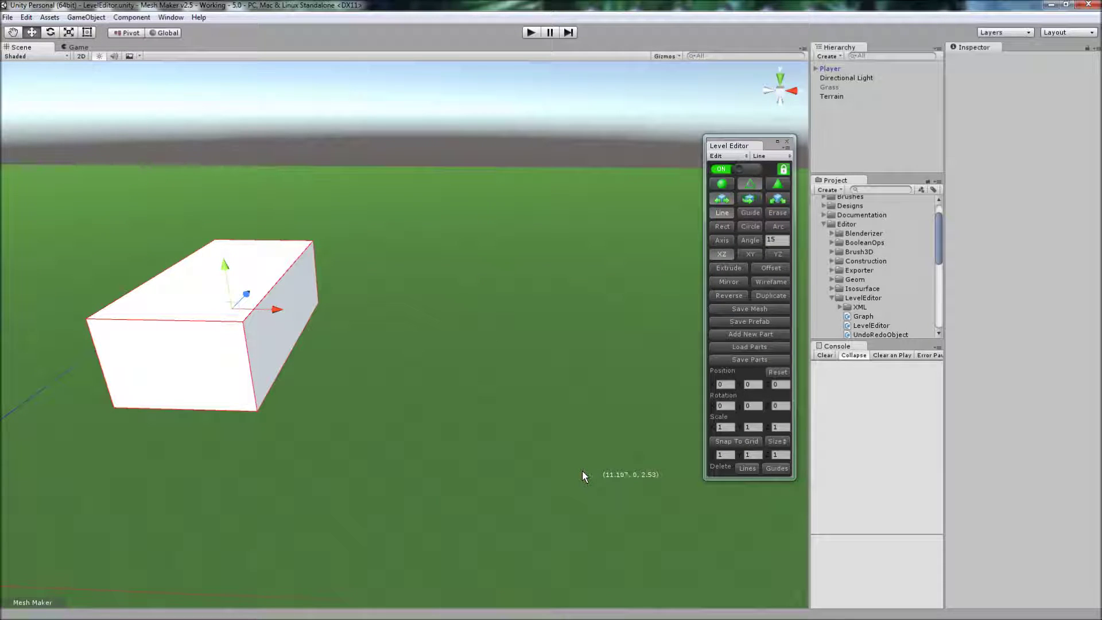
key(ctrl+z)
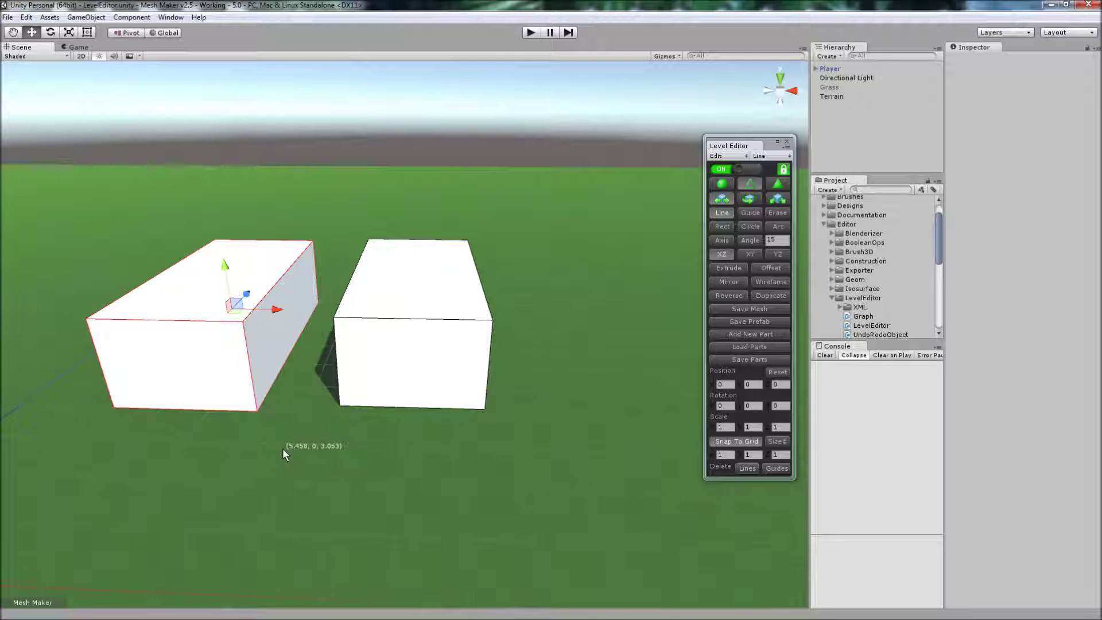
scroll(488, 496, down, 5)
scroll(486, 493, down, 1)
right_drag(491, 496, 487, 491)
key(ctrl+z)
key(shift+Right)
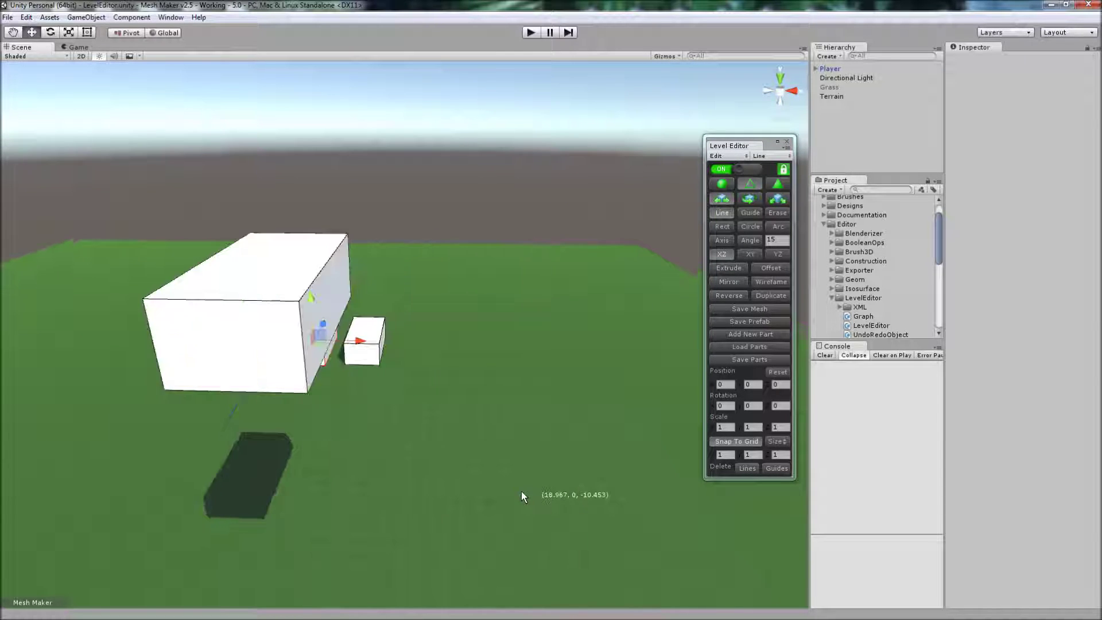
key(ctrl+z)
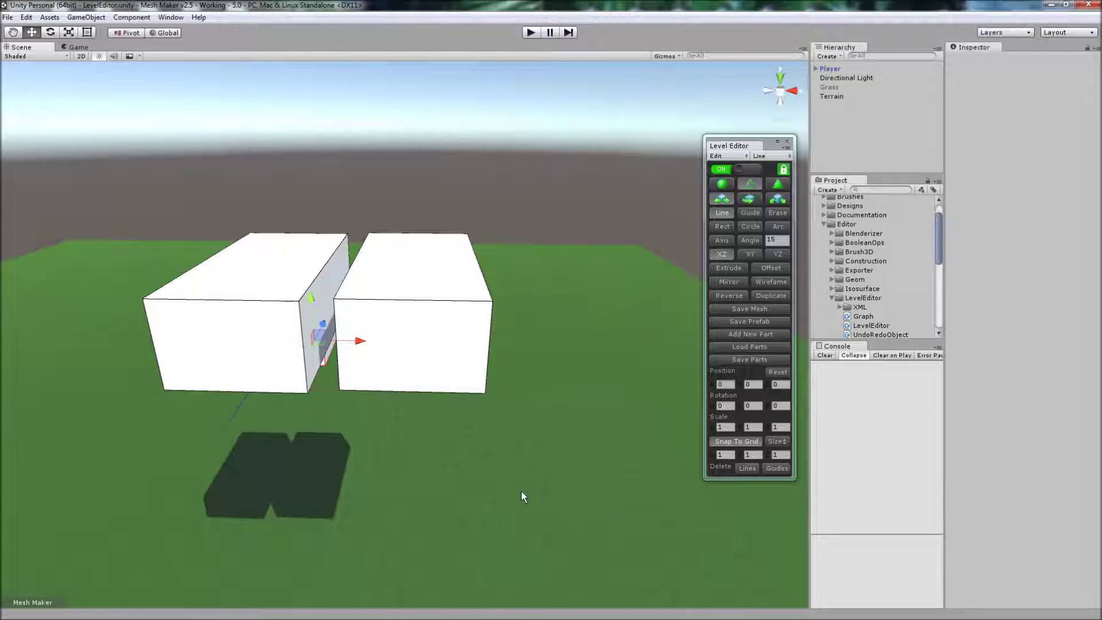
Undo the box copies so only the original box is left in the scene
key(ctrl+z)
key(ctrl+z)
key(a)
right_drag(521, 491, 523, 492)
key(w)
key(s)
key(s)
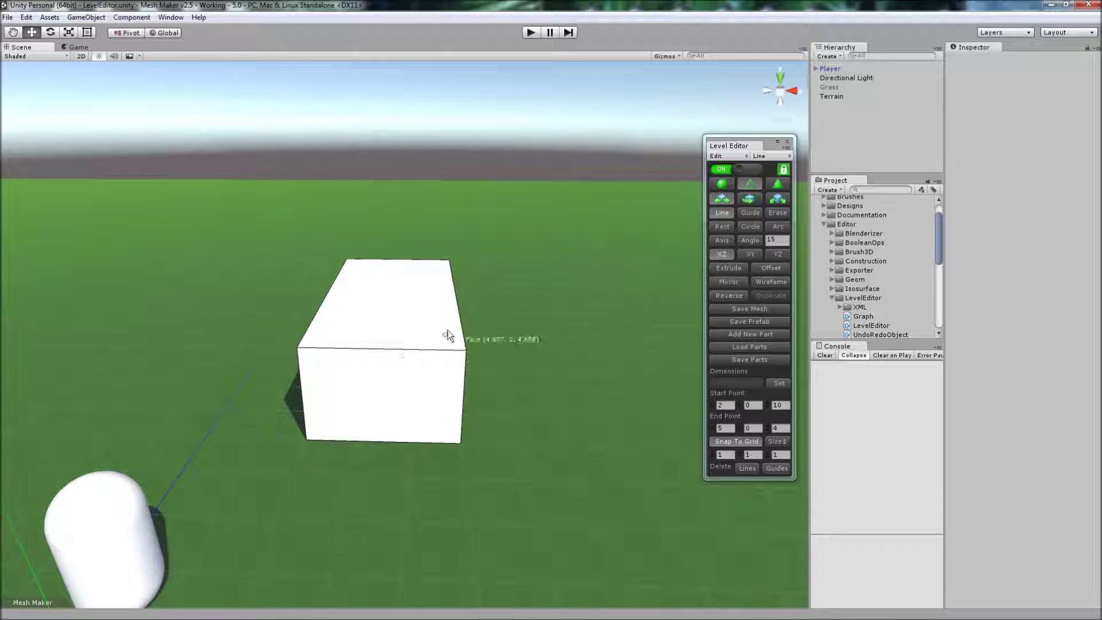
Draw a rectangle from (7, 0, 12) to (10, 0, 5) beside the first box and extrude it into a box as a separate part
key(d)
right_drag(508, 400, 511, 401)
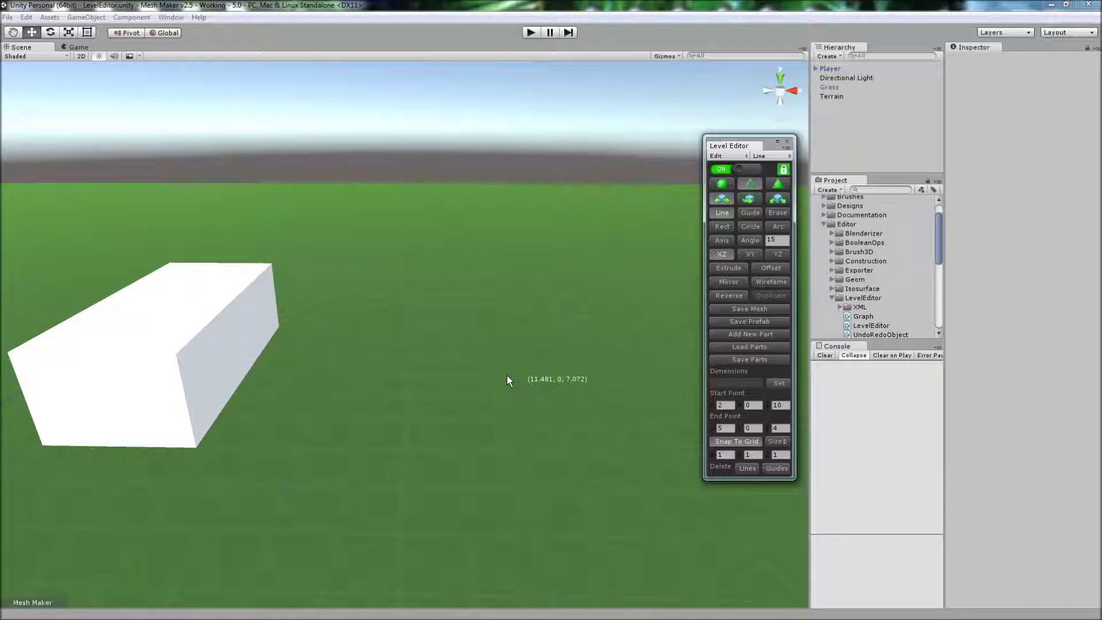
click(724, 228)
drag(351, 304, 497, 424)
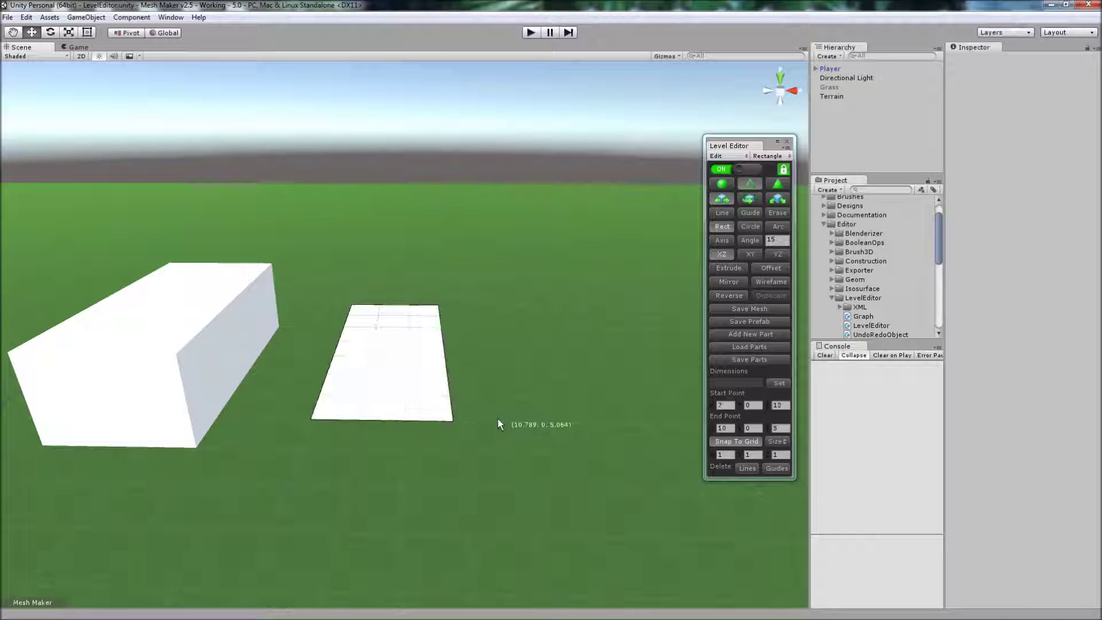
click(729, 268)
drag(400, 370, 410, 305)
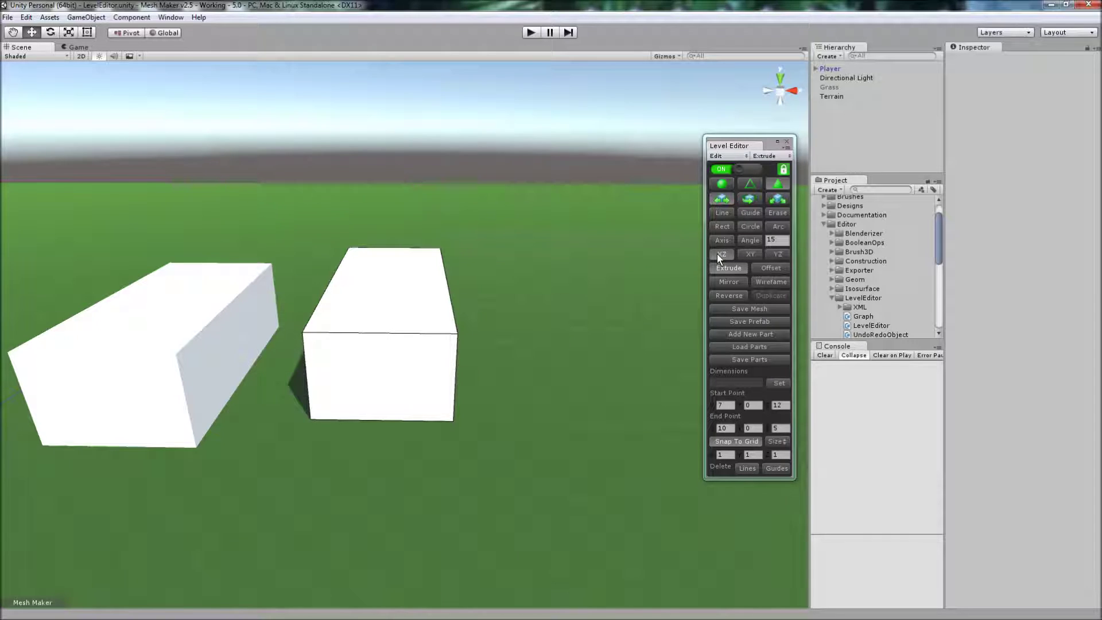
Select both box parts and save them together in the Parts folder as Boxes
click(723, 214)
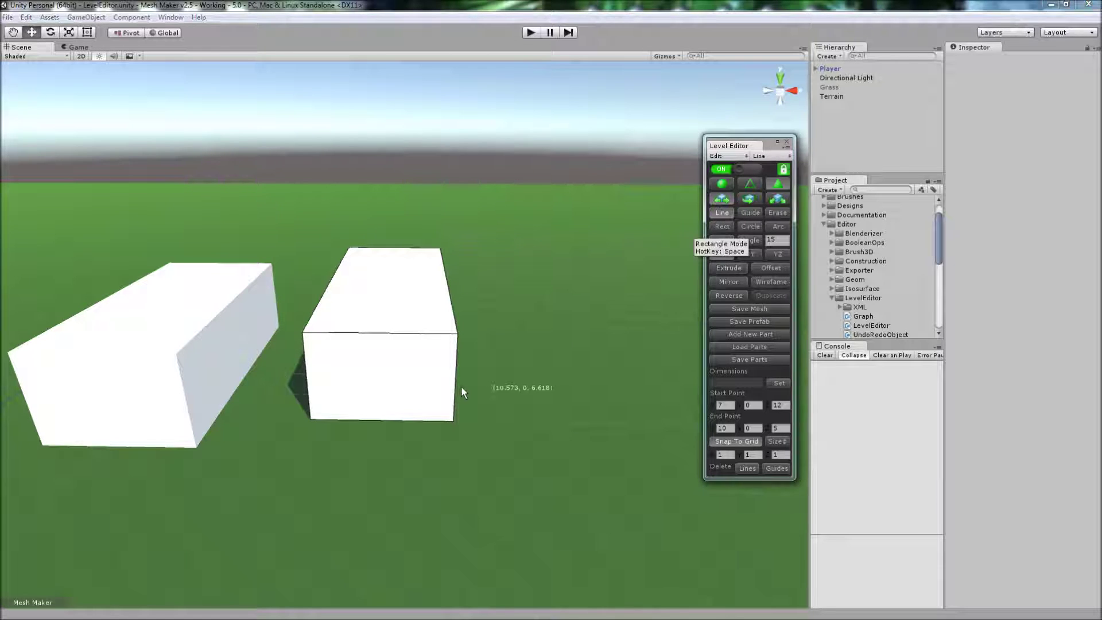
click(166, 336)
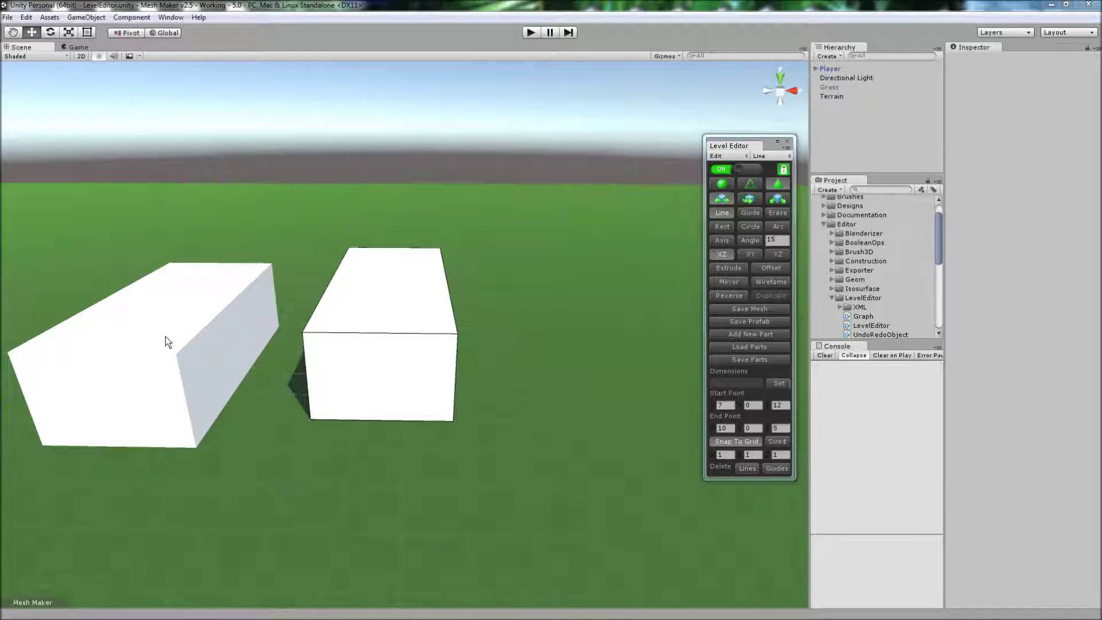
click(400, 322)
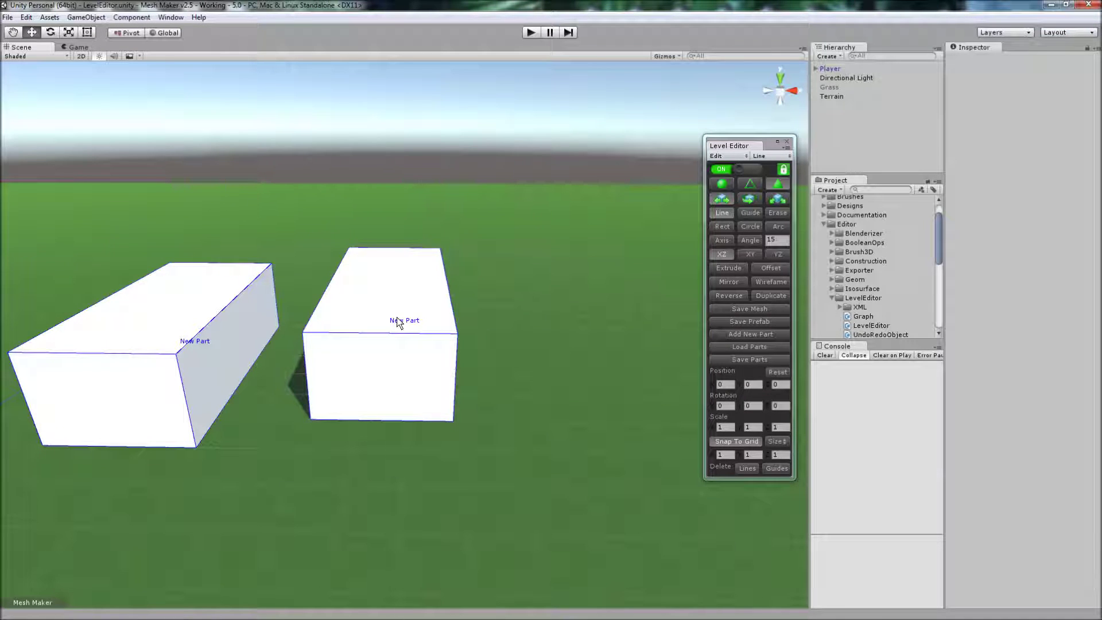
click(741, 360)
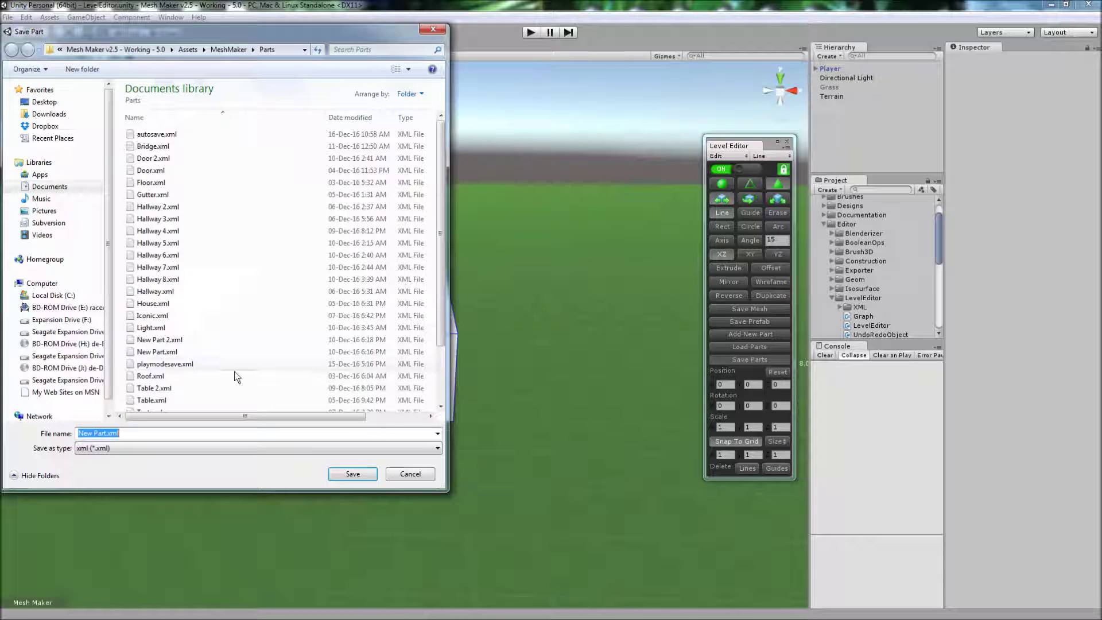
click(96, 433)
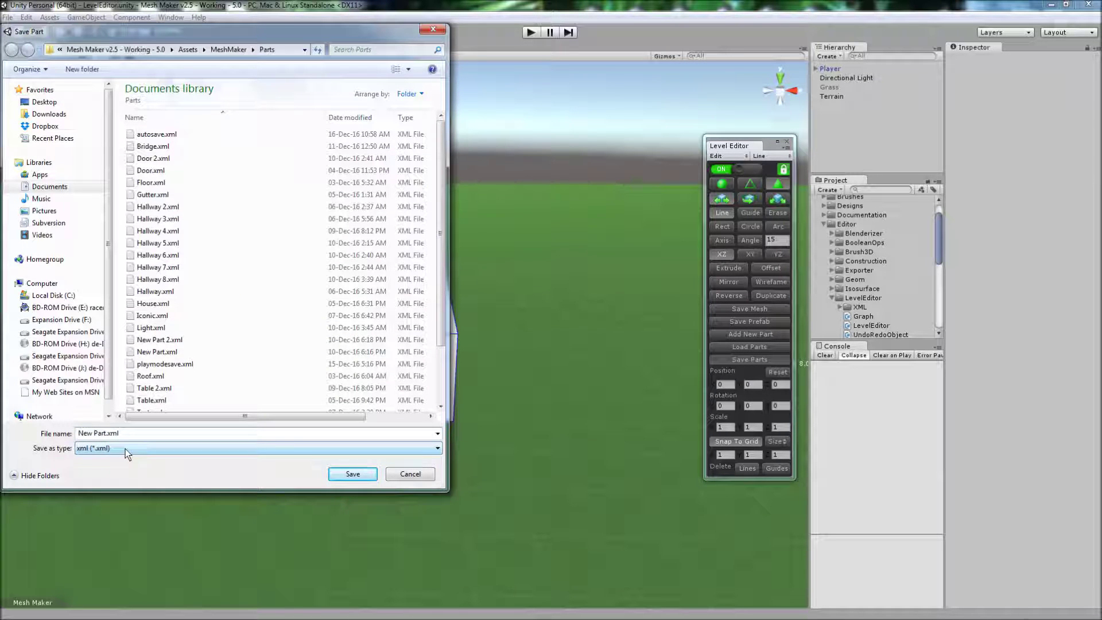
key(shift+Home)
text(Box)
key(Return)
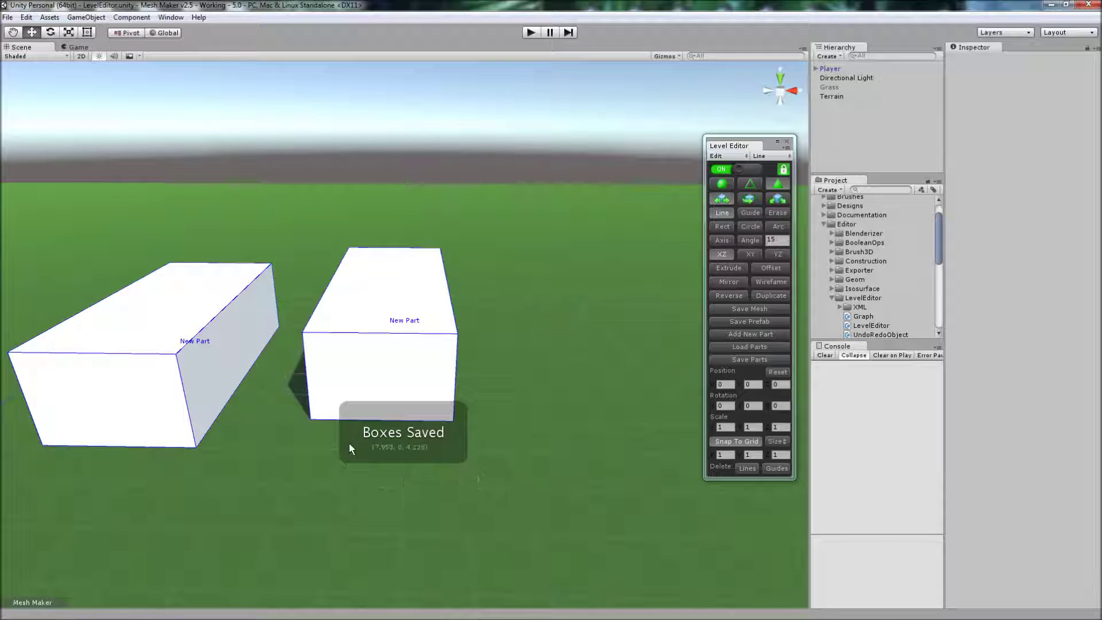
Delete both selected box parts from the scene and accept the deletion
click(741, 468)
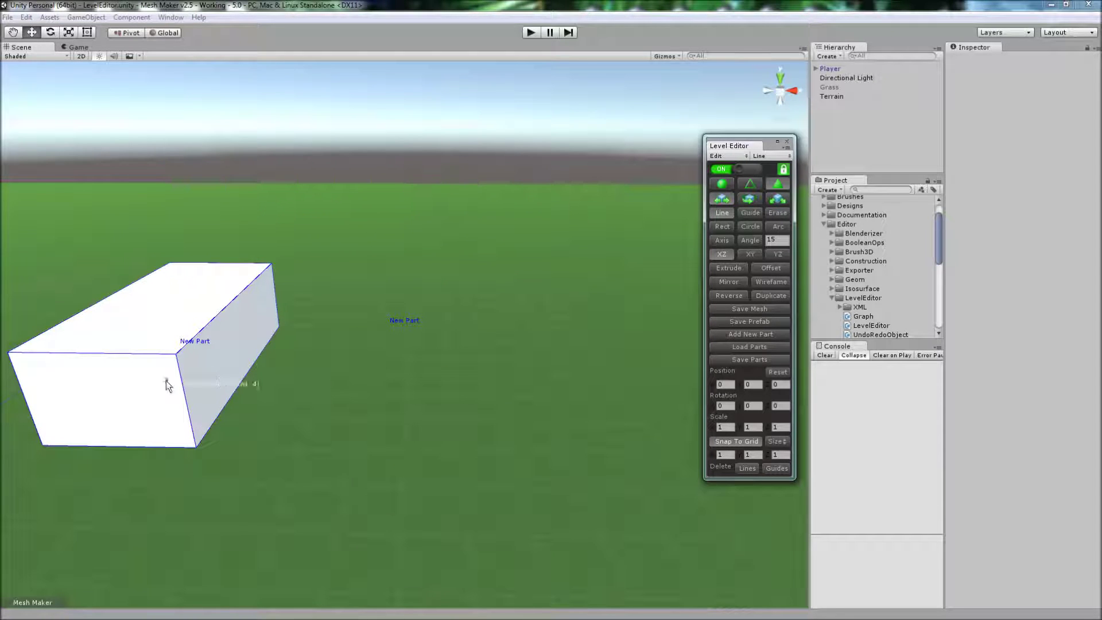
key(Delete)
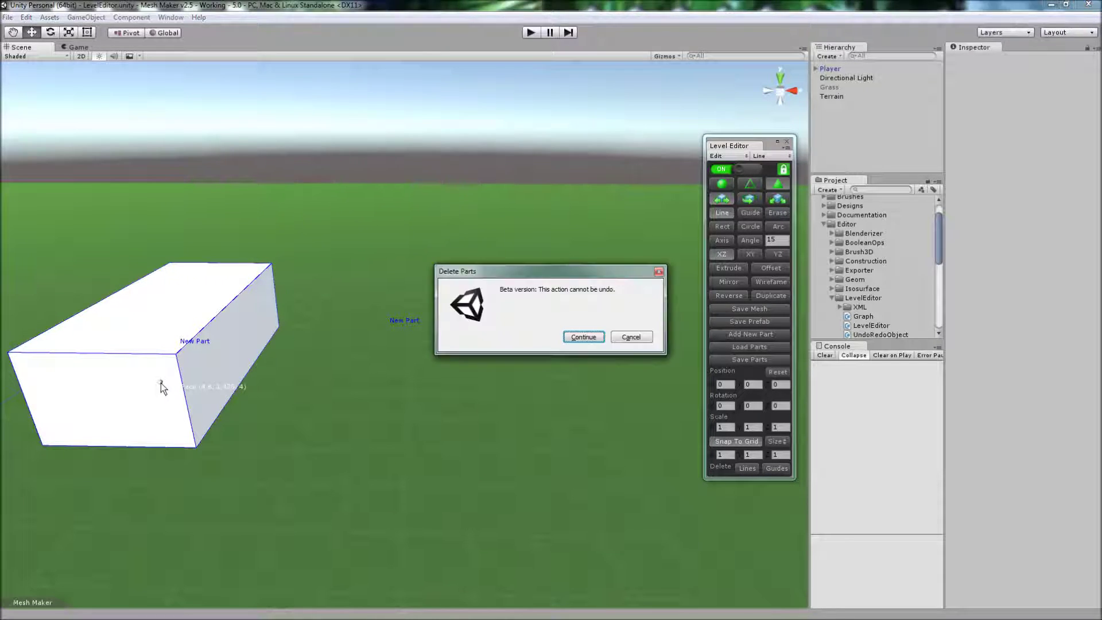
click(586, 336)
key(s)
right_drag(534, 366, 534, 371)
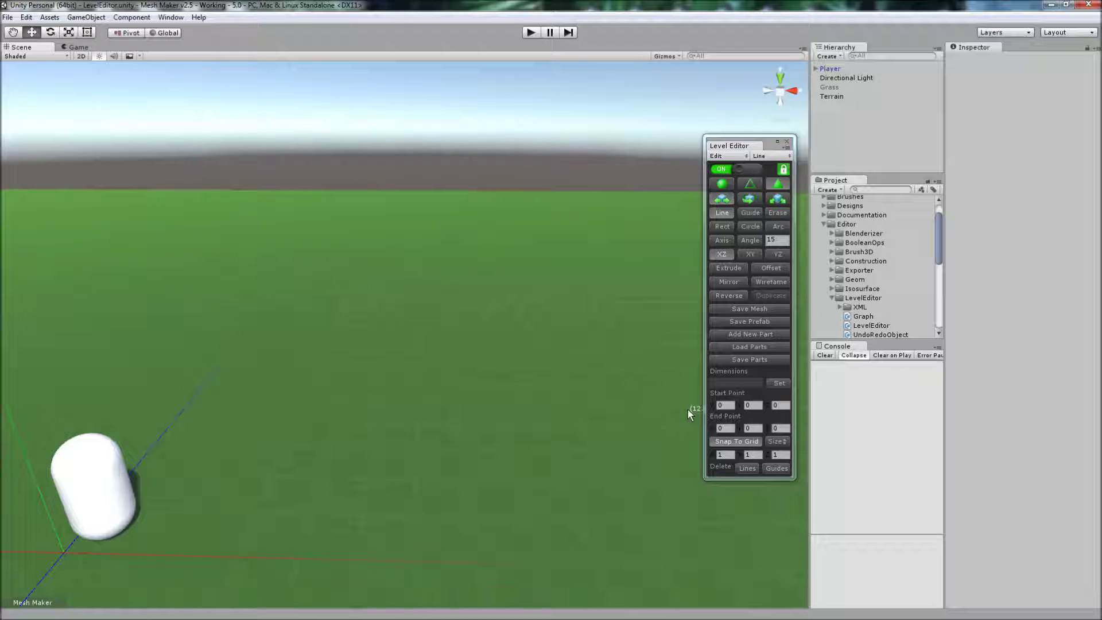
Load the saved parts from Boxes.xml and show the list of parts in the scene
click(746, 347)
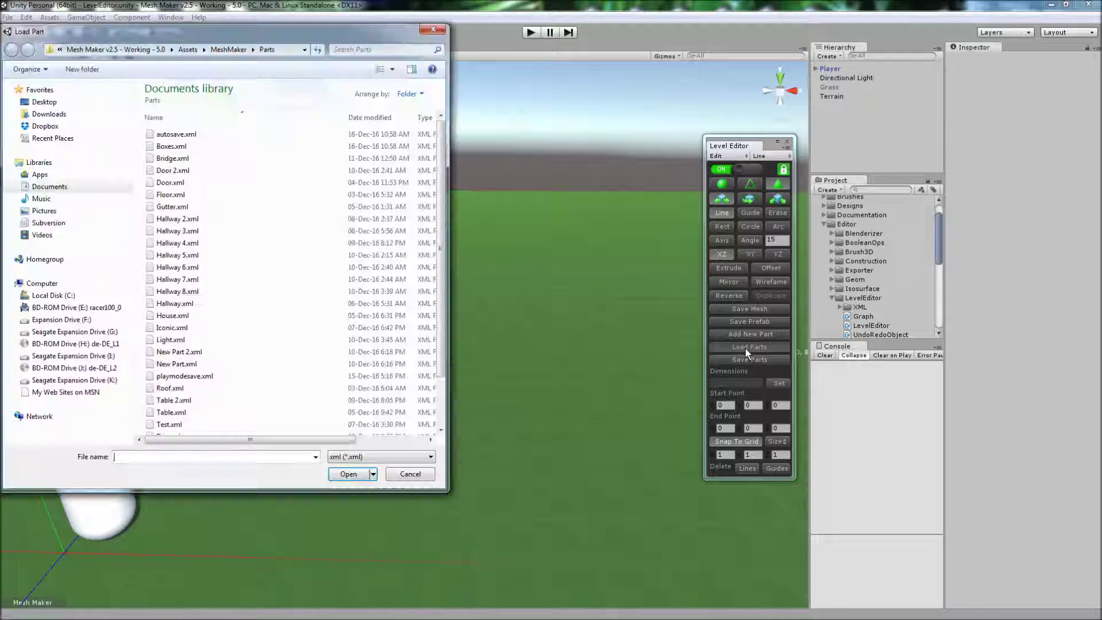
double_click(170, 146)
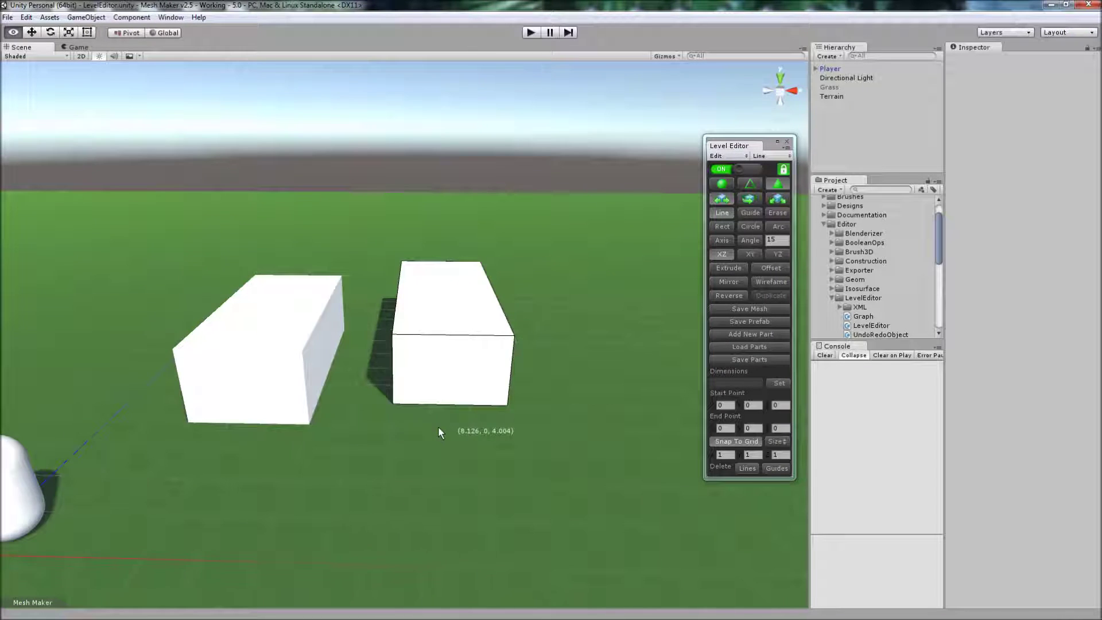
click(727, 155)
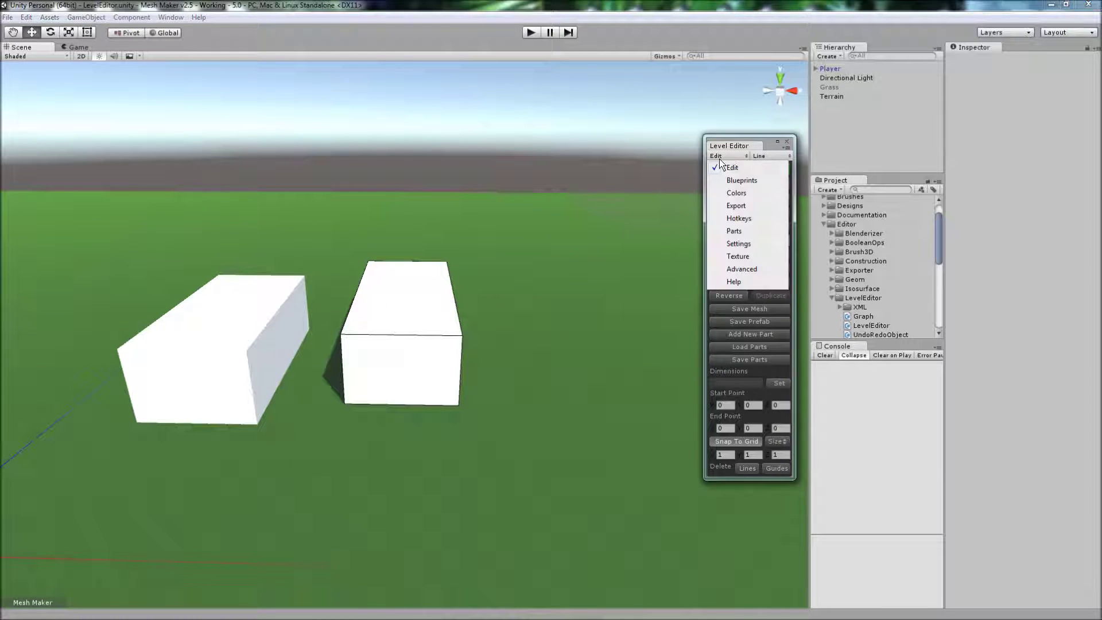
click(731, 225)
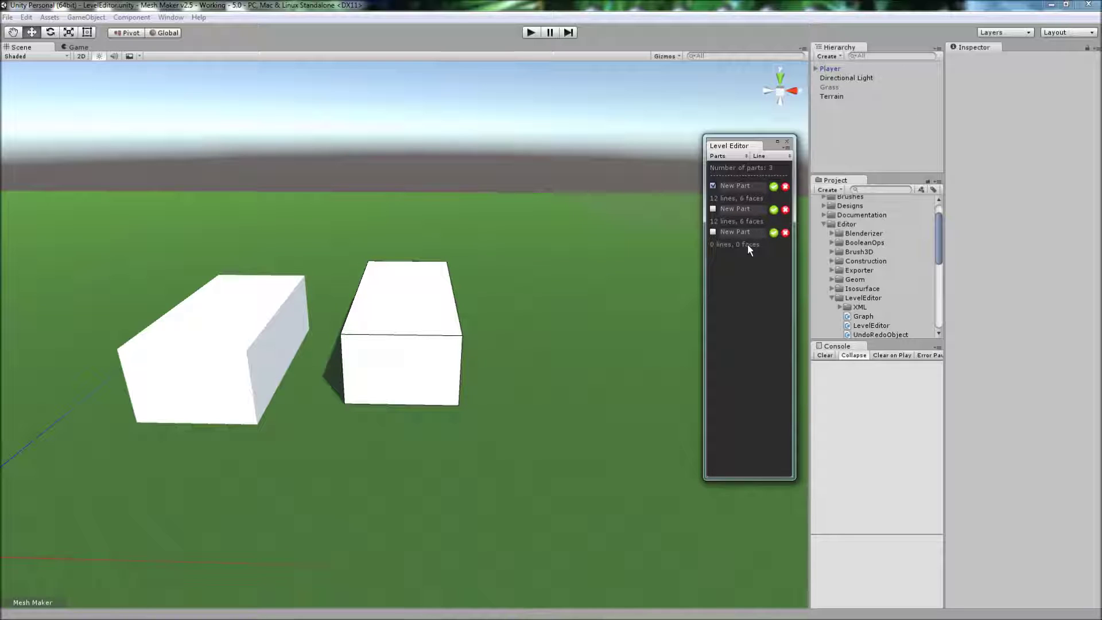
Delete the empty third part from the part list and return to the editing tools
click(784, 233)
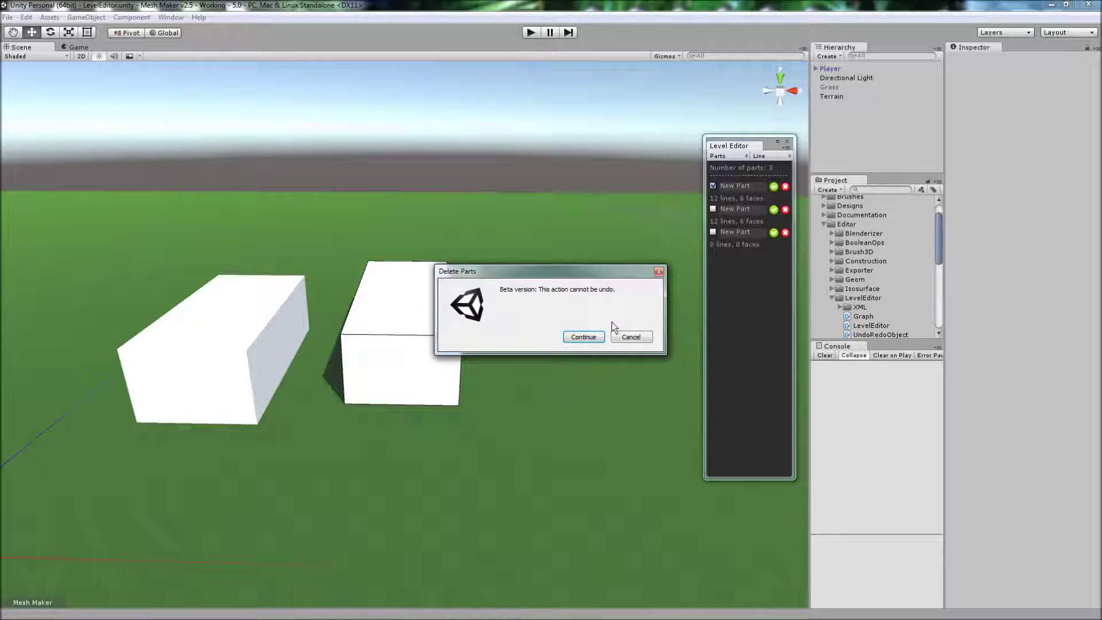
click(580, 337)
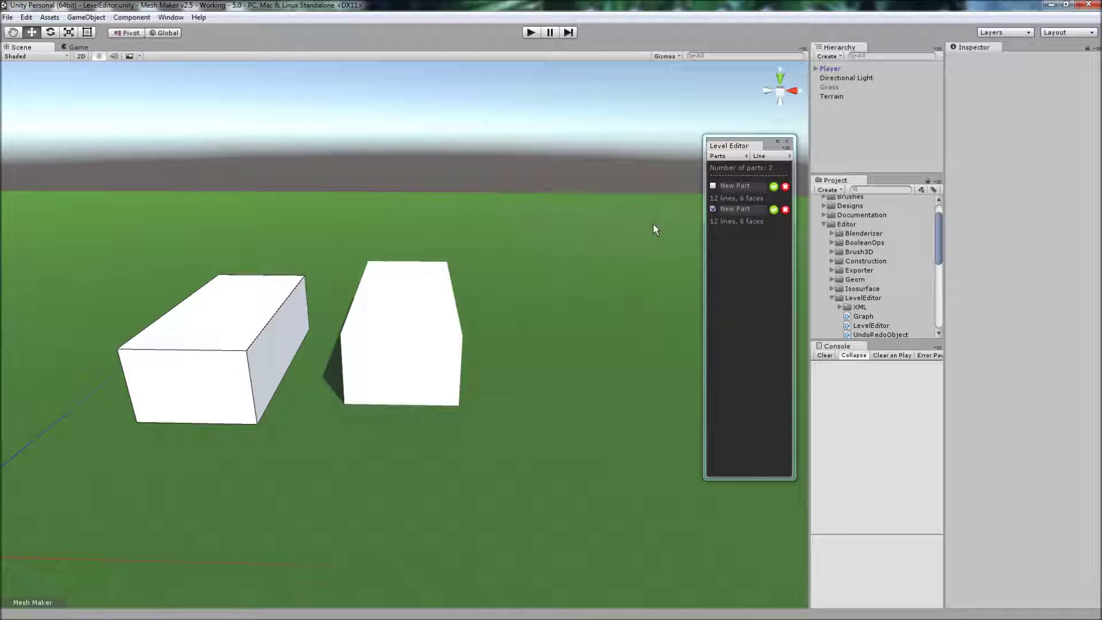
click(717, 156)
click(732, 168)
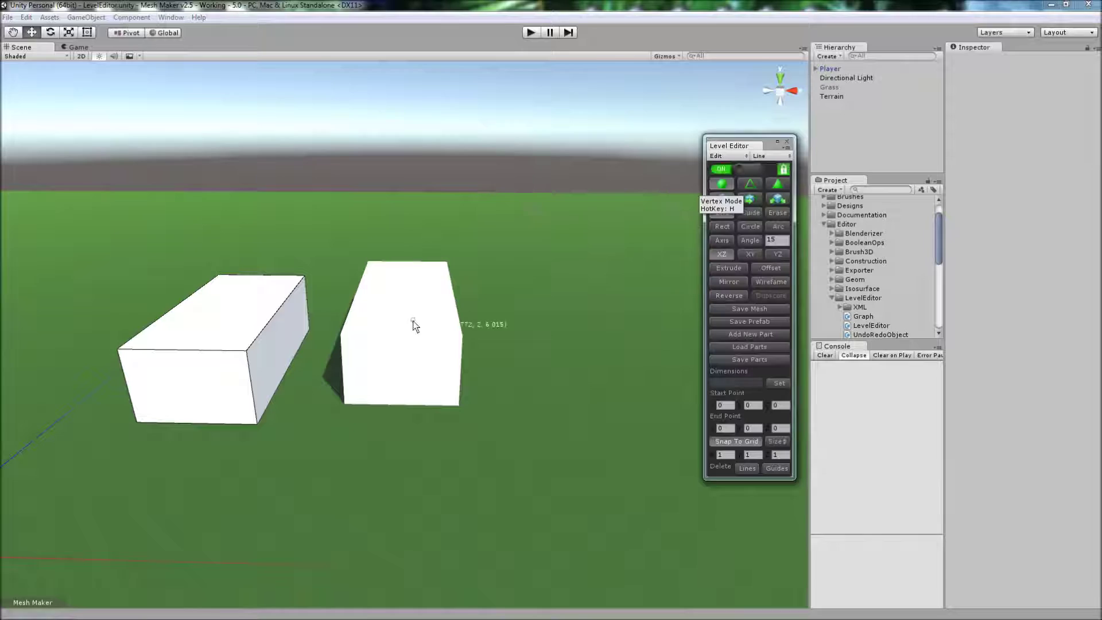
Activate the second box's part and draw lines from its upper corners to (18, 0, 15) and (18, 0, 6), joining their ends into a sloping face
click(229, 377)
click(433, 354)
key(Up)
key(Right)
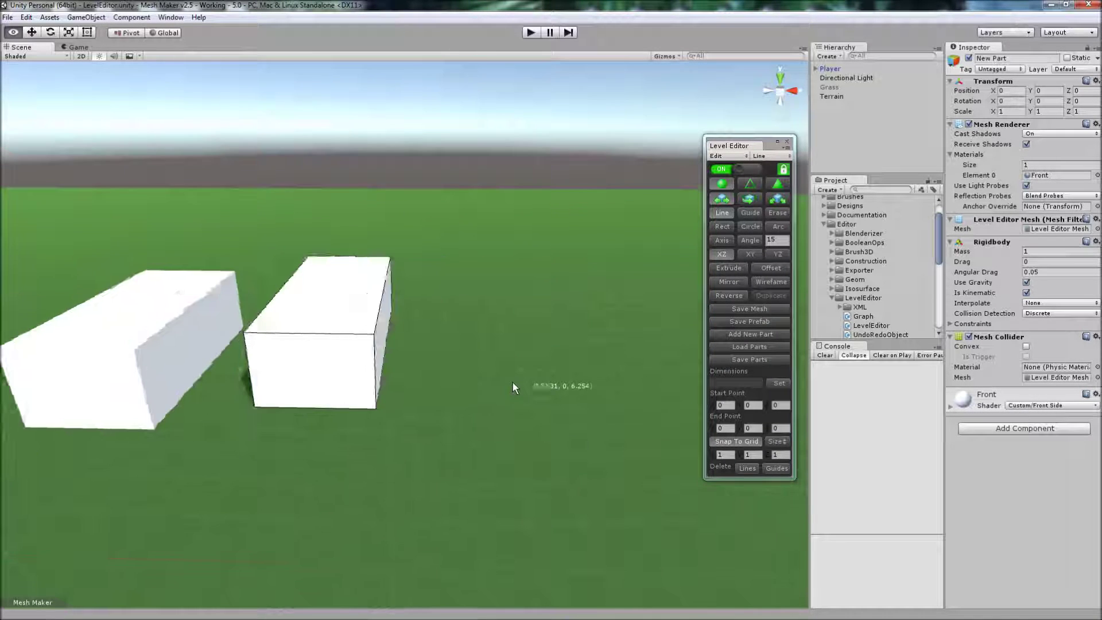
drag(359, 253, 562, 281)
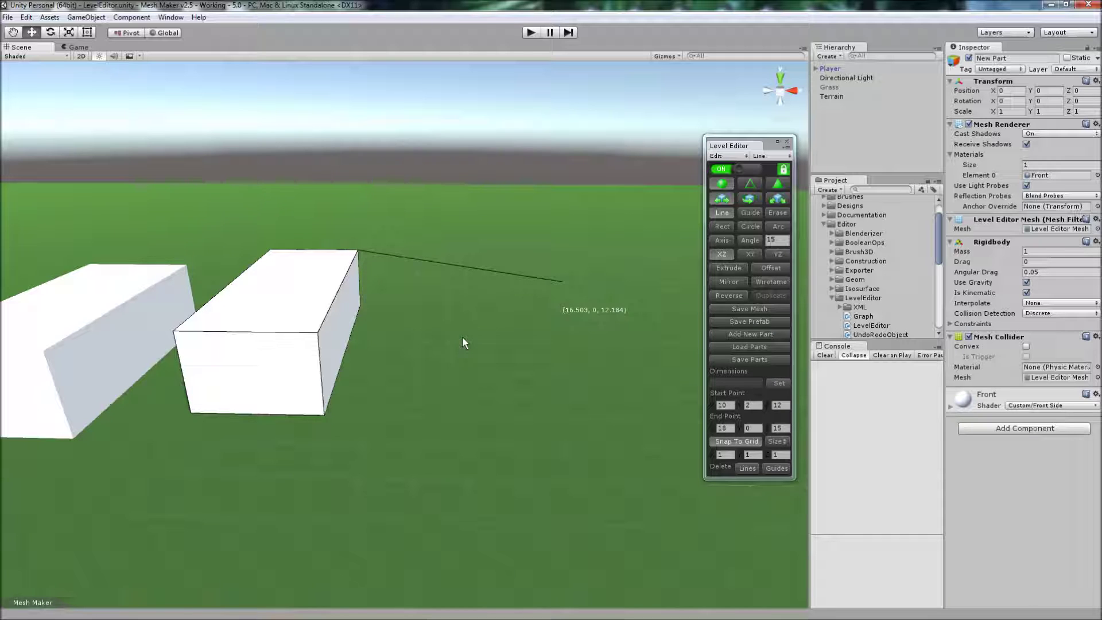
drag(319, 332, 668, 398)
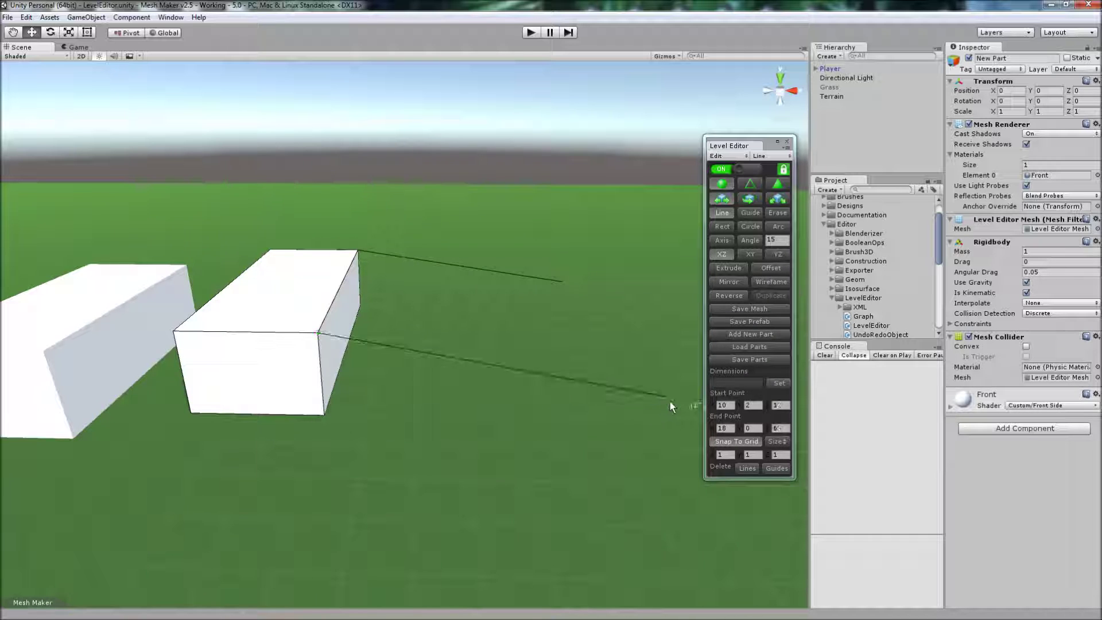
drag(566, 280, 668, 398)
Activate the first box's part and draw two lines from its front upper corners to one ground point, forming a triangular sloping face
key(a)
key(s)
mouse_move(453, 484)
right_down()
mouse_move(246, 377)
mouse_move(232, 352)
right_up()
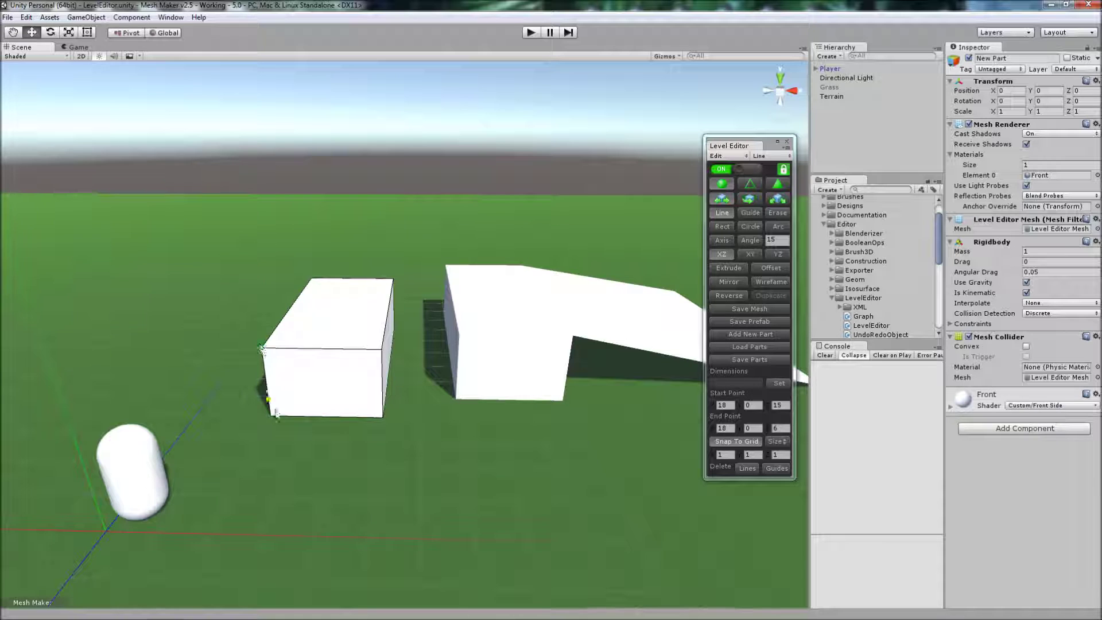
drag(262, 348, 275, 493)
drag(379, 351, 281, 494)
right_drag(414, 519, 591, 319)
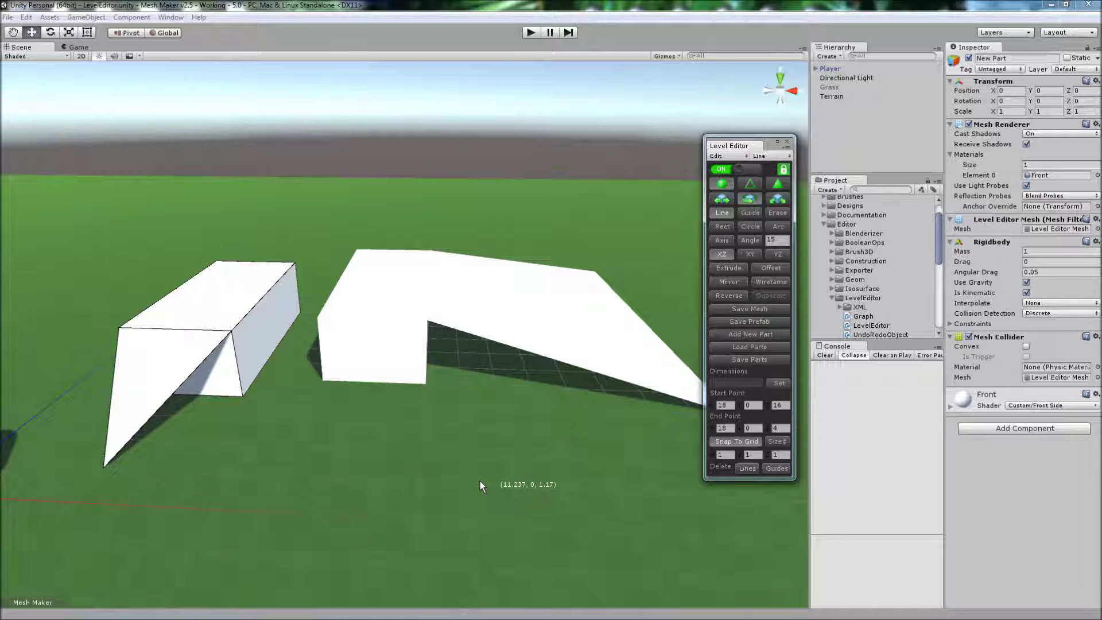
Show the part list to examine the line and face counts of both modified parts
click(729, 156)
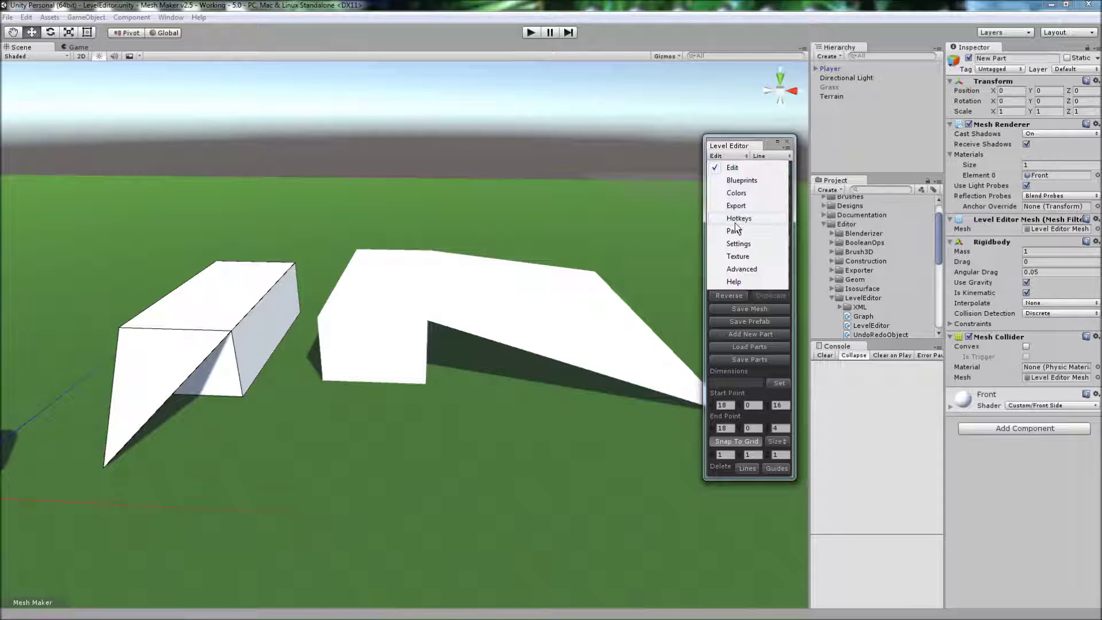
click(730, 235)
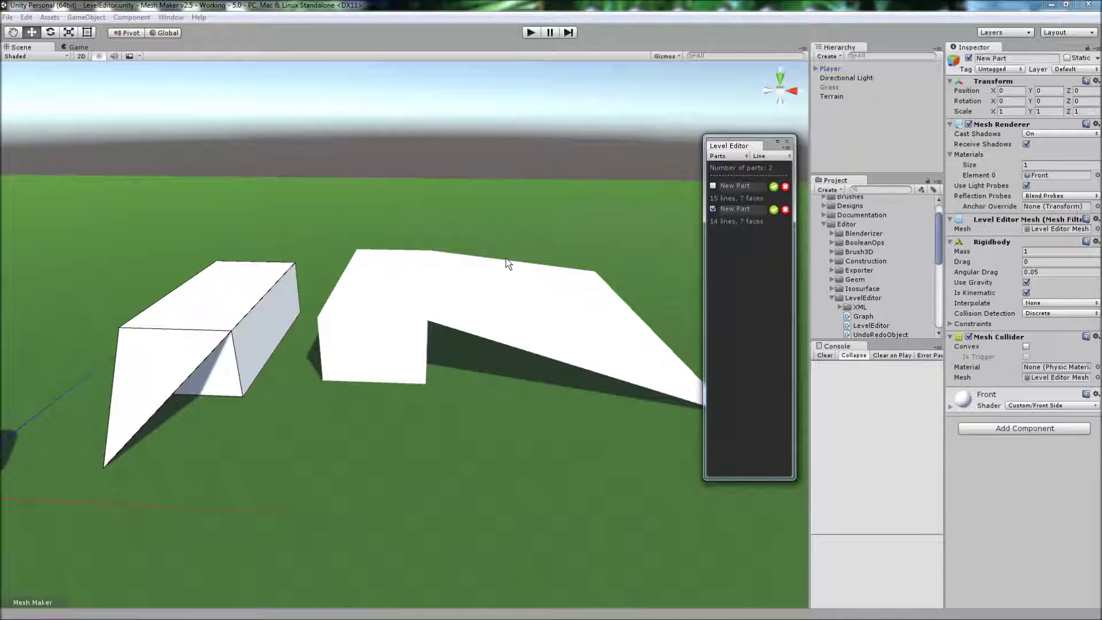
Switch the active part back and forth between the two listed parts to compare which shape each entry controls
click(713, 186)
click(713, 208)
click(713, 186)
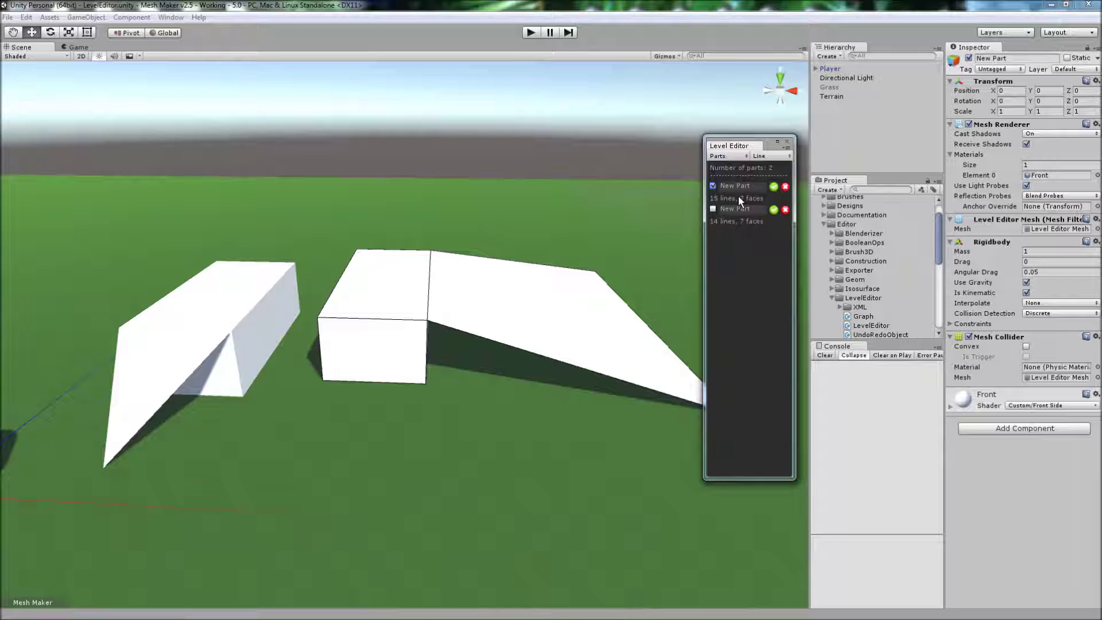
Rename the second listed part to Box and make it the active part
drag(756, 208, 701, 204)
text(B)
click(713, 208)
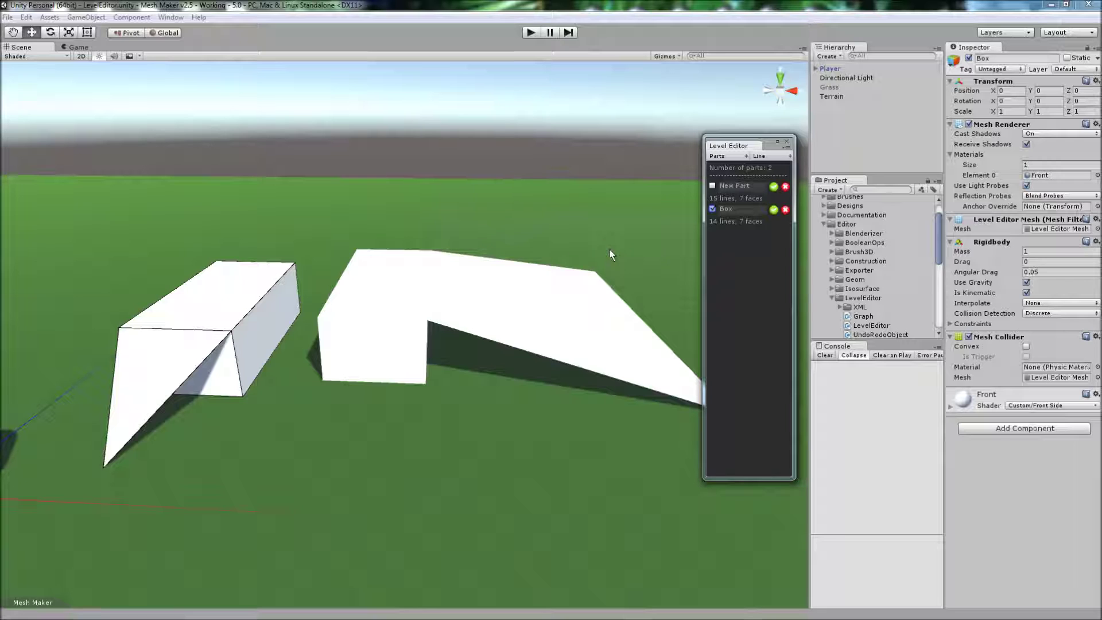
click(772, 210)
click(772, 210)
Return to the editing tools and select both the New Part and Box shapes together in the scene
click(737, 159)
click(734, 172)
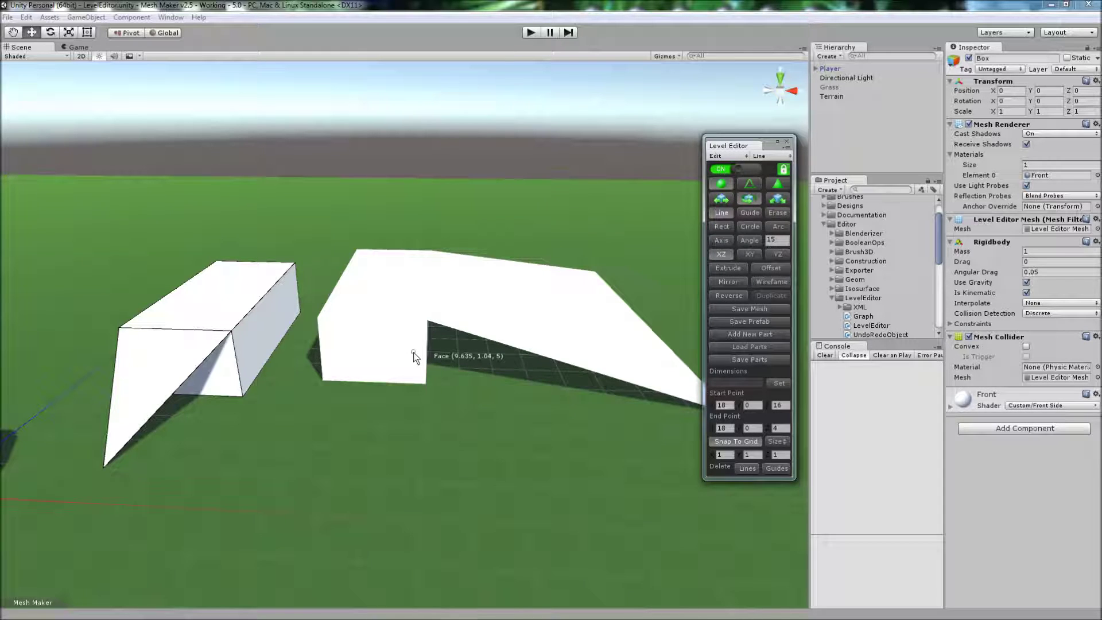
click(397, 354)
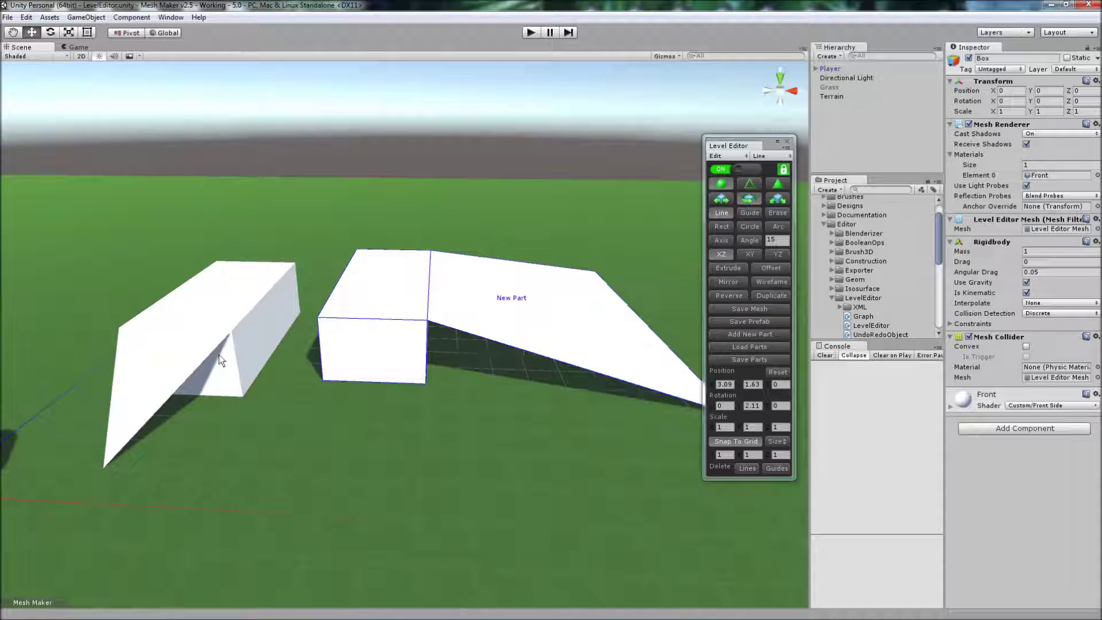
click(198, 356)
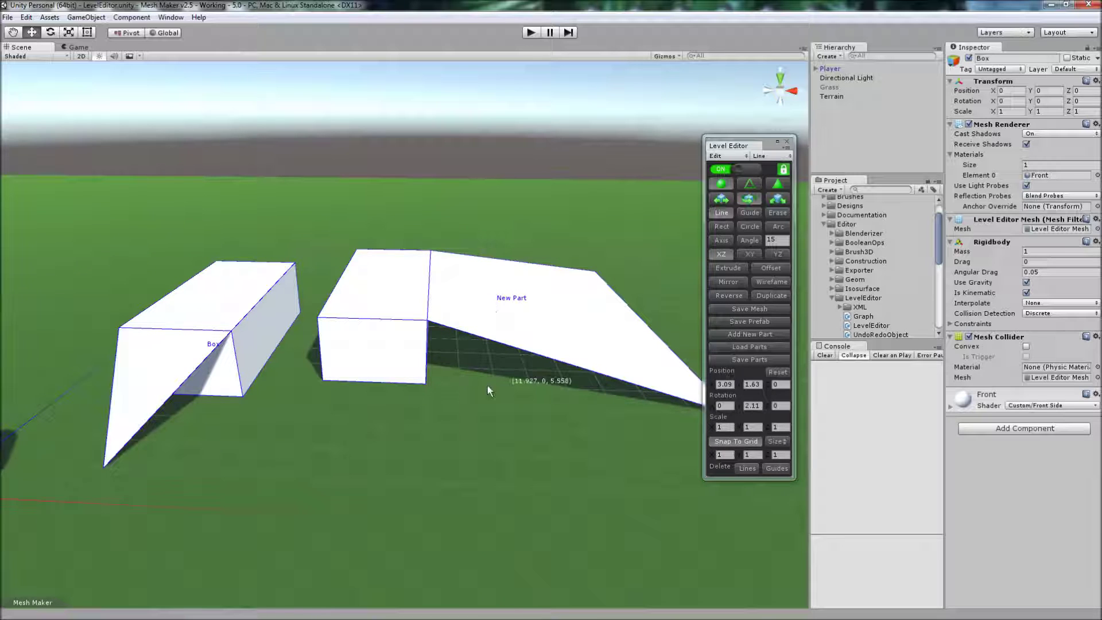
scroll(488, 388, down, 4)
scroll(489, 391, up, 2)
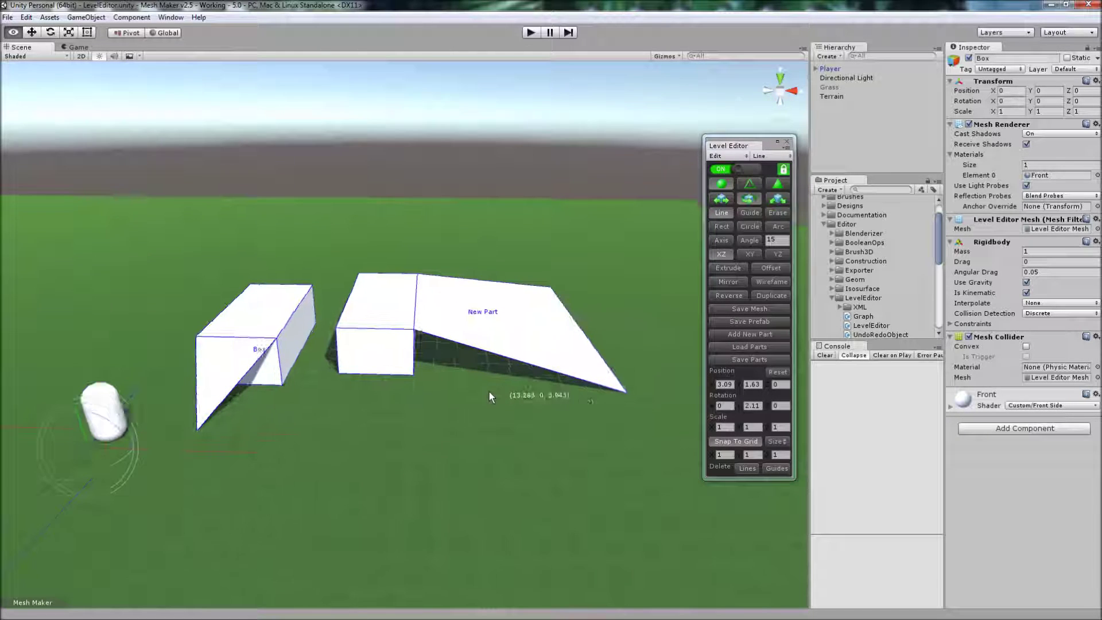
right_drag(489, 392, 489, 392)
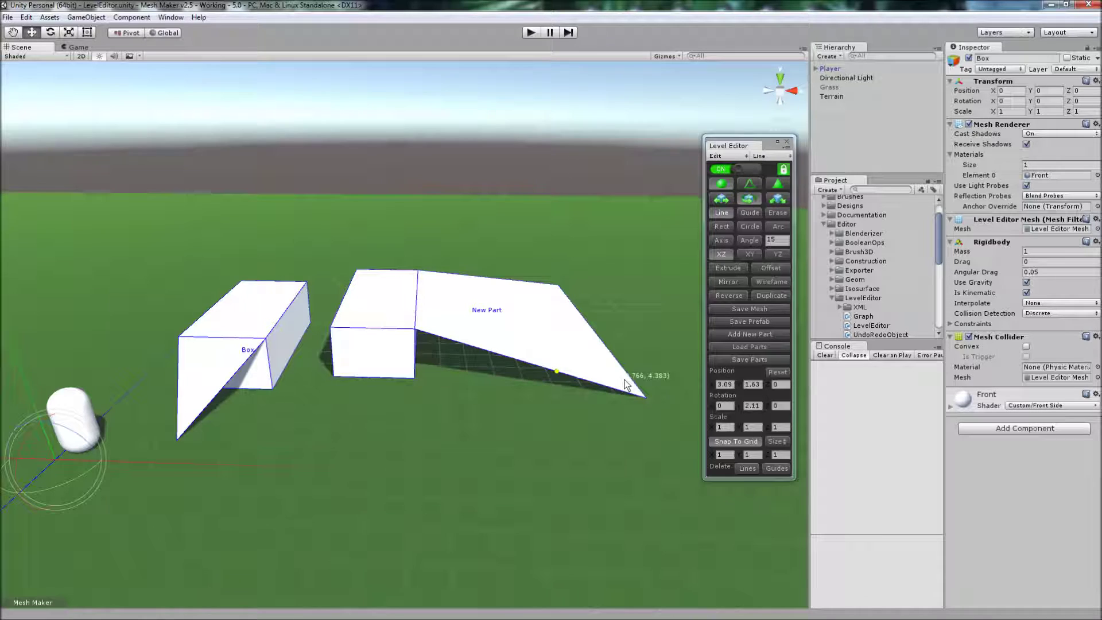
Set the X position offset to 10 and duplicate the two selected parts
click(722, 384)
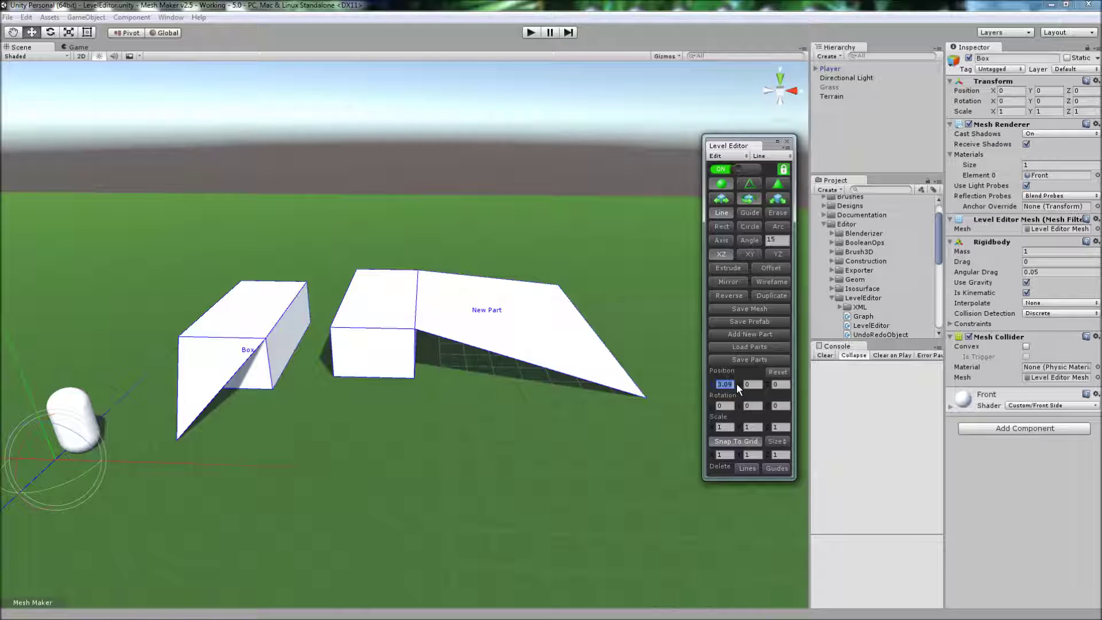
text(10)
click(770, 293)
alt+drag(565, 383, 528, 387)
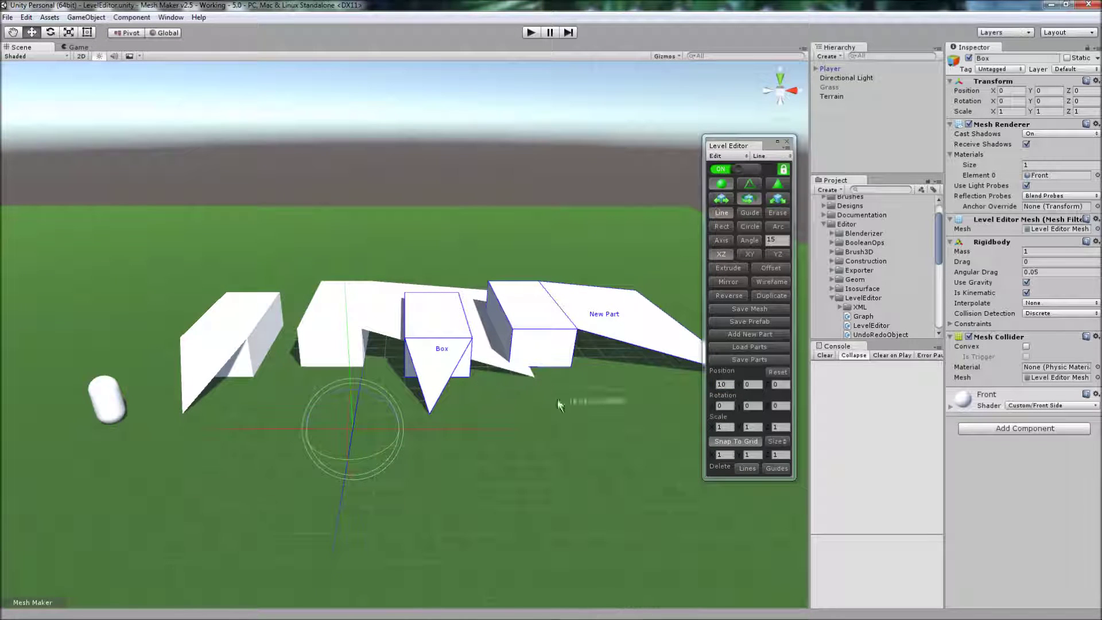
alt+drag(552, 419, 542, 423)
scroll(542, 420, up, 8)
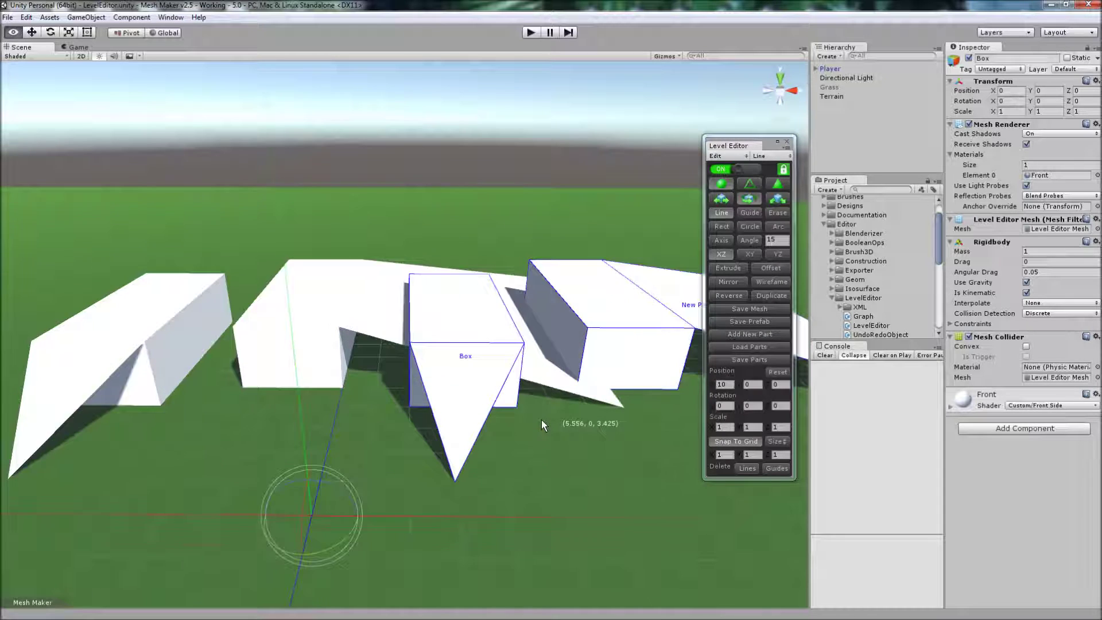
scroll(543, 422, down, 4)
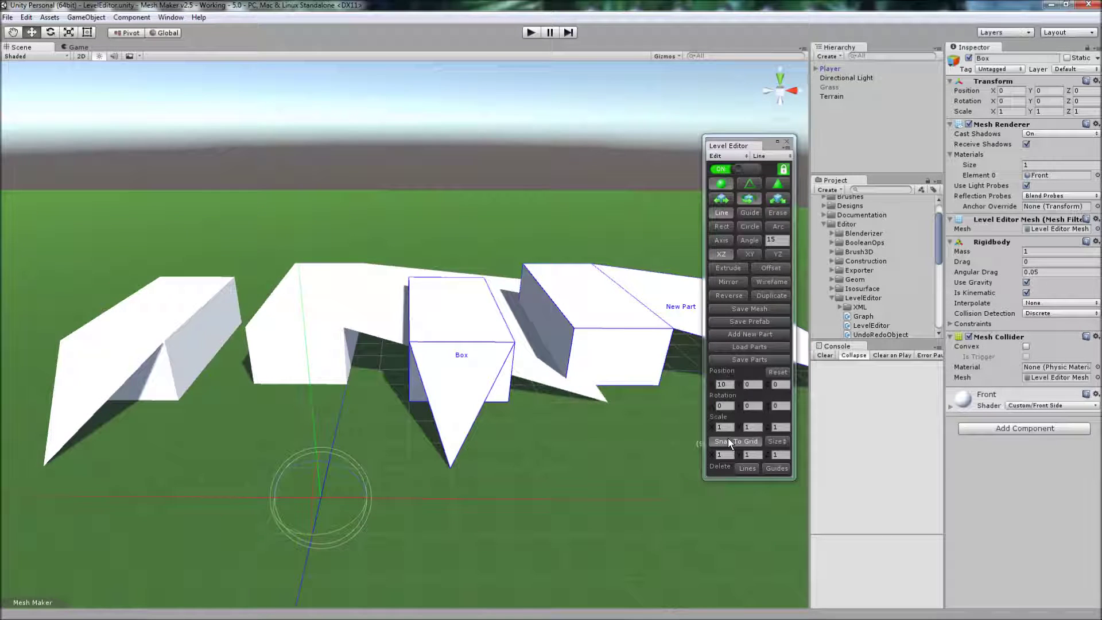
Delete the selected duplicates and both original parts to clear the scene
click(762, 359)
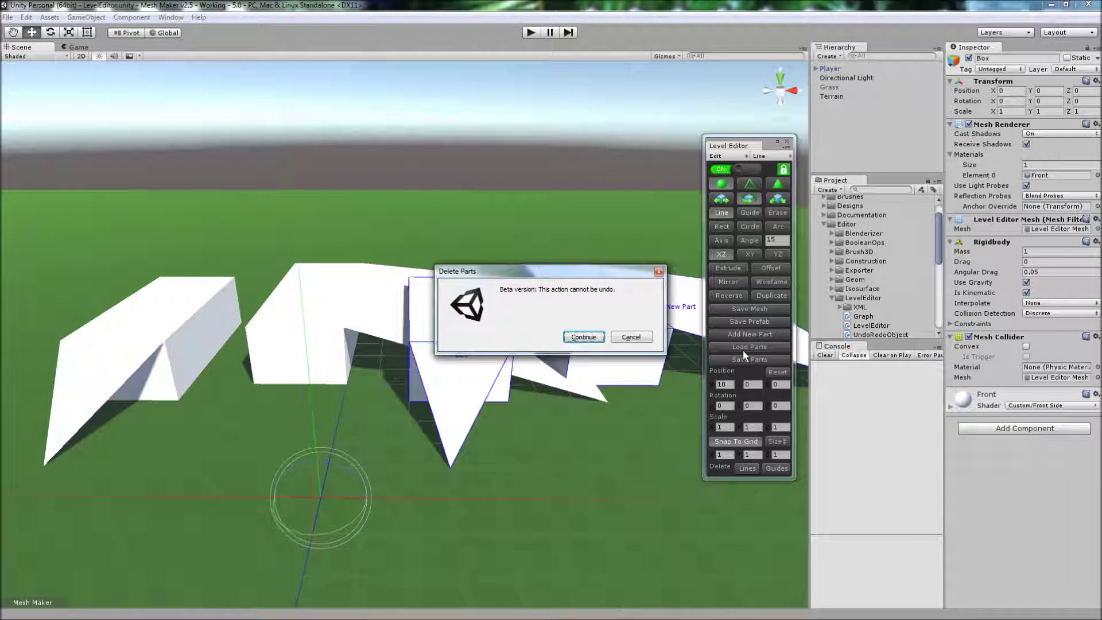
click(512, 338)
click(171, 334)
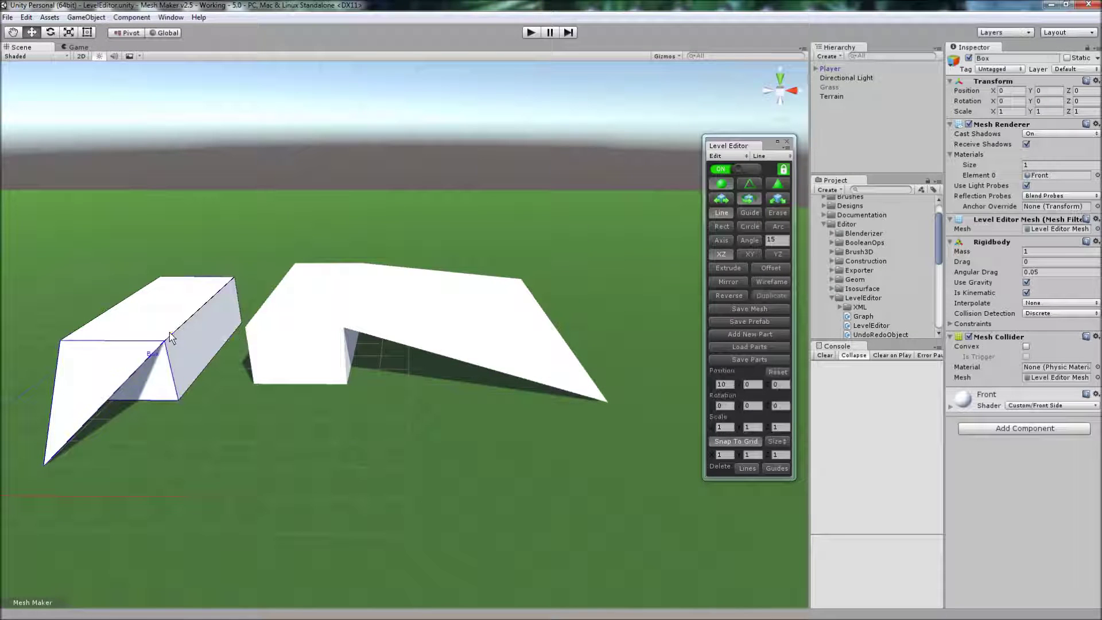
shift+click(304, 340)
key(Delete)
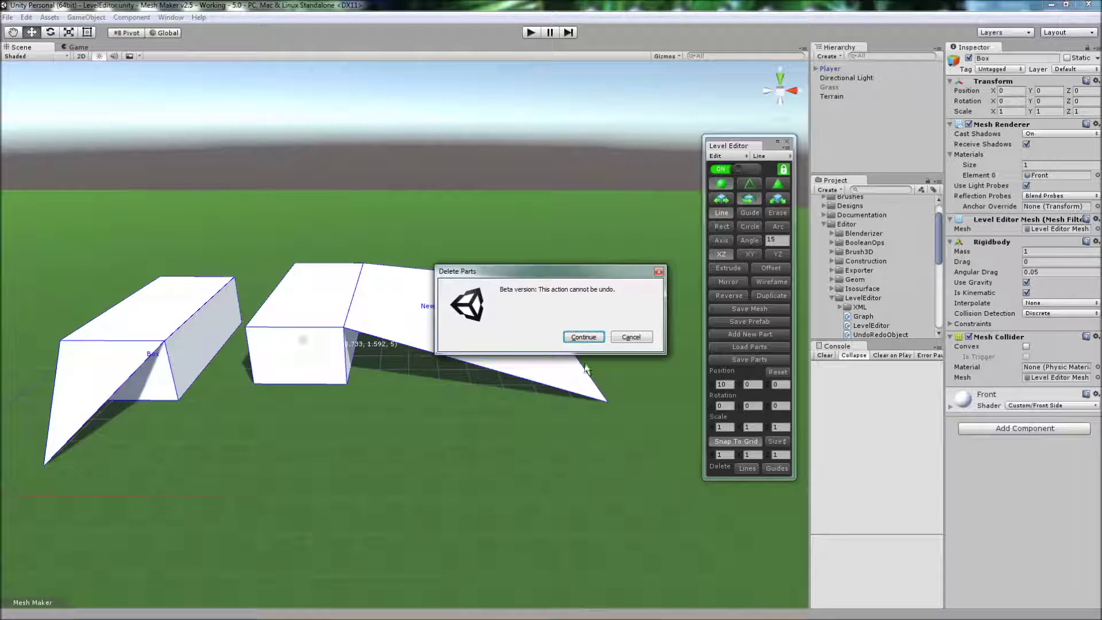
click(586, 338)
Draw a ground rectangle from (3, 0, 7) to (4, 0, 6) and extrude it upward into a tall pillar
click(722, 227)
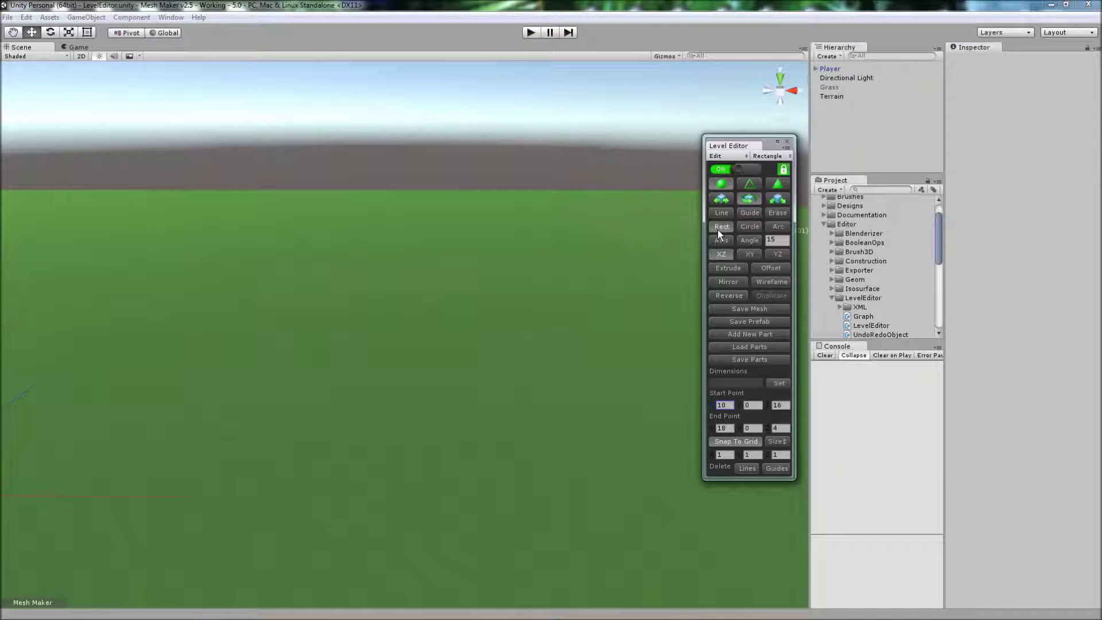
click(163, 354)
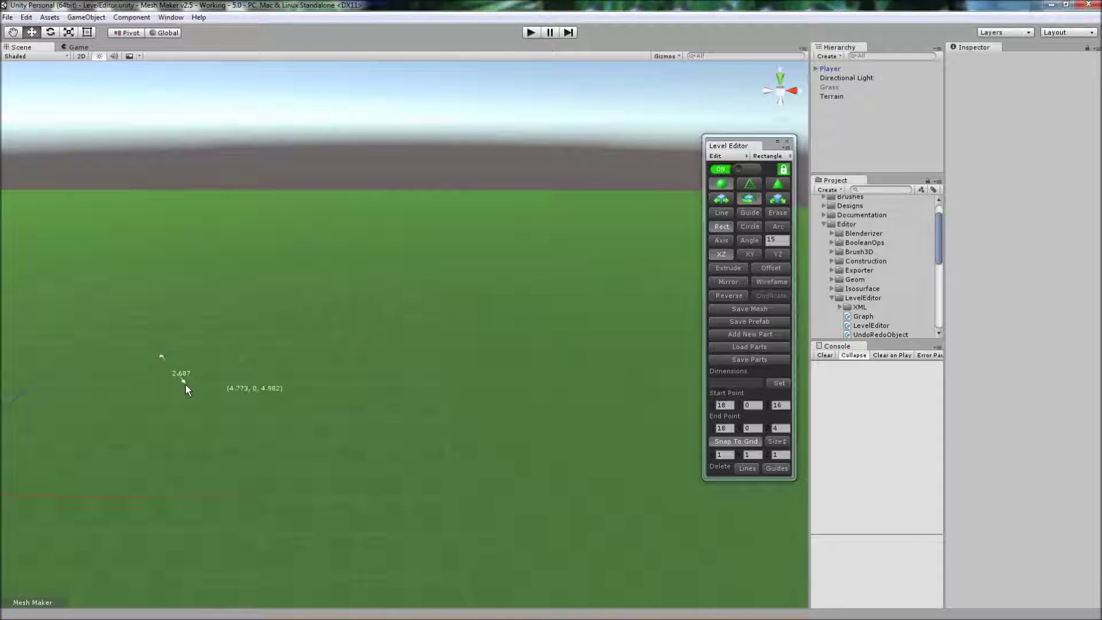
click(176, 369)
click(724, 267)
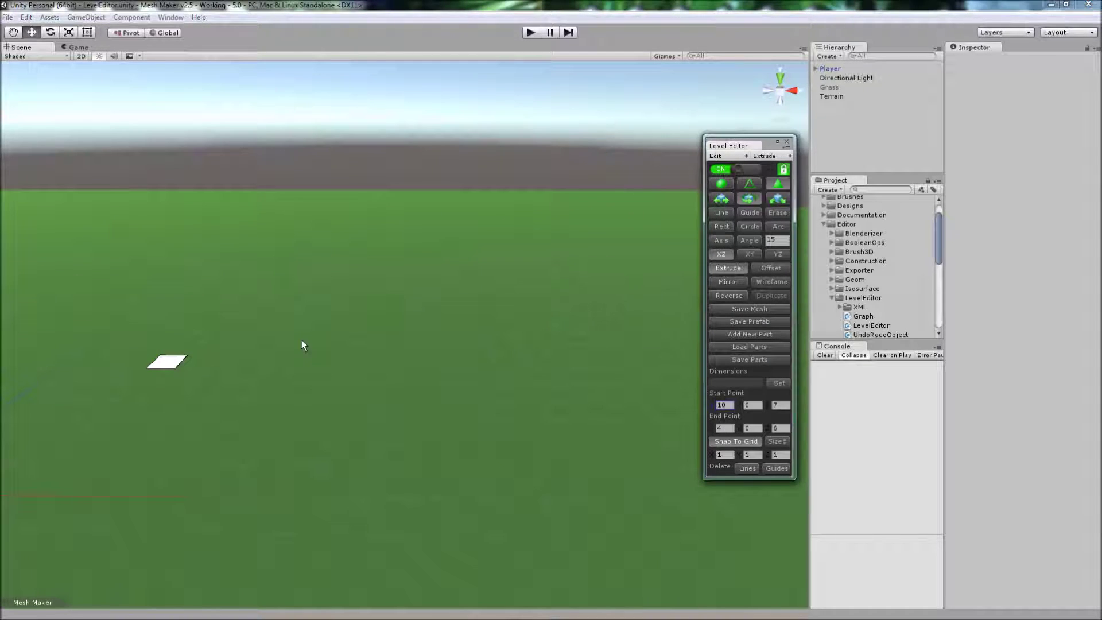
click(175, 363)
click(189, 255)
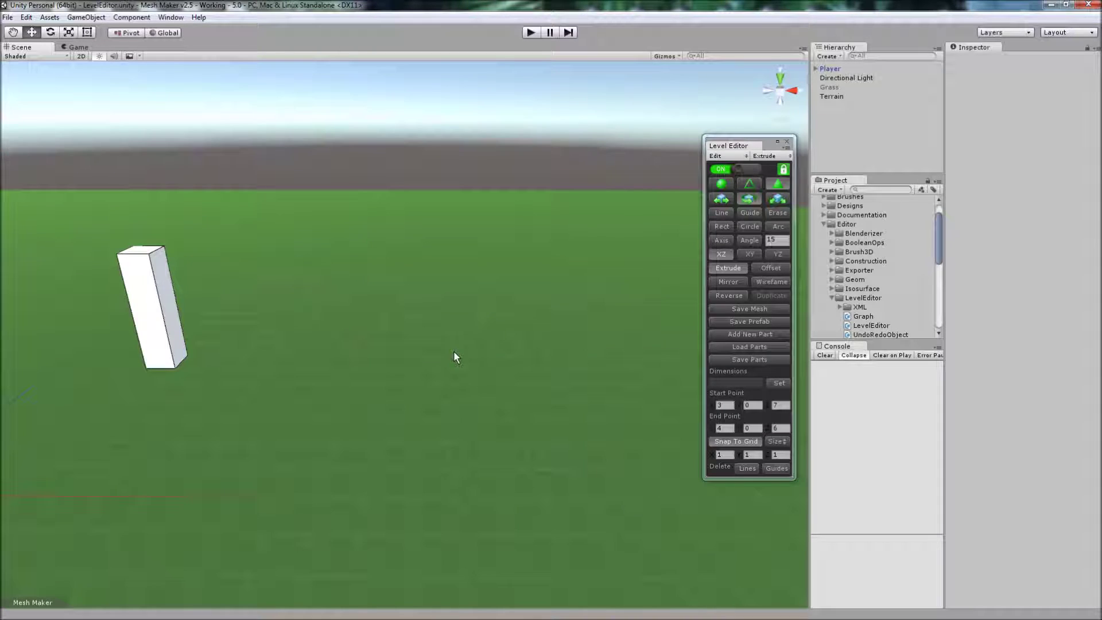
Select the pillar and set the duplication offsets to X position 0 and Y rotation 45
right_drag(477, 353, 465, 351)
alt+drag(465, 356, 448, 356)
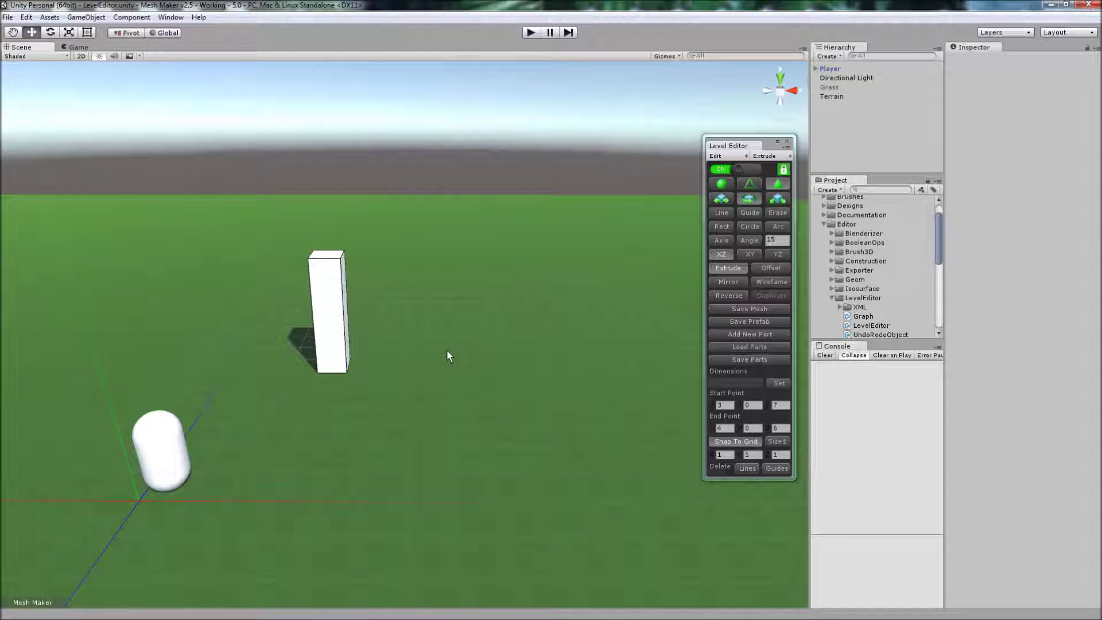
click(328, 301)
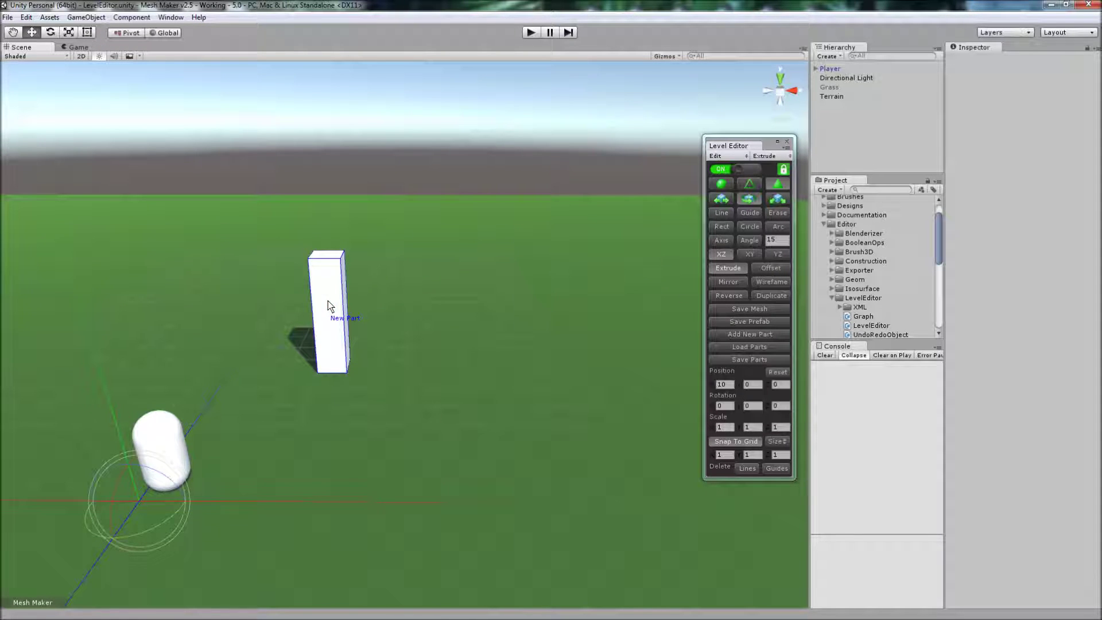
click(756, 405)
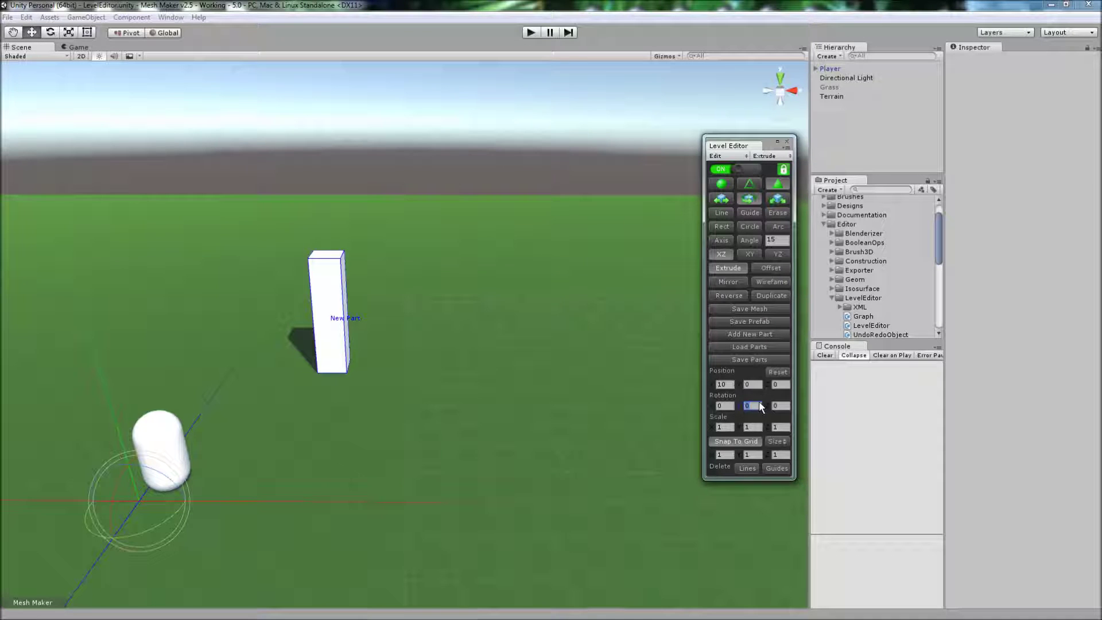
text(45)
click(597, 446)
scroll(598, 446, down, 3)
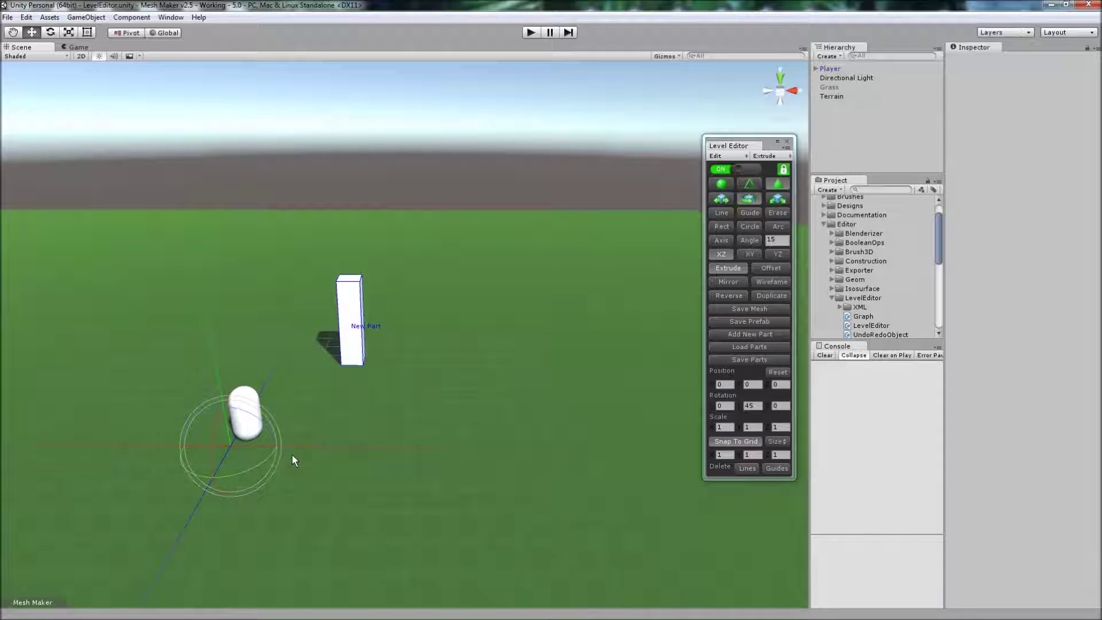
Duplicate the pillar seven times to form a full ring of pillars around the origin
click(766, 293)
click(769, 296)
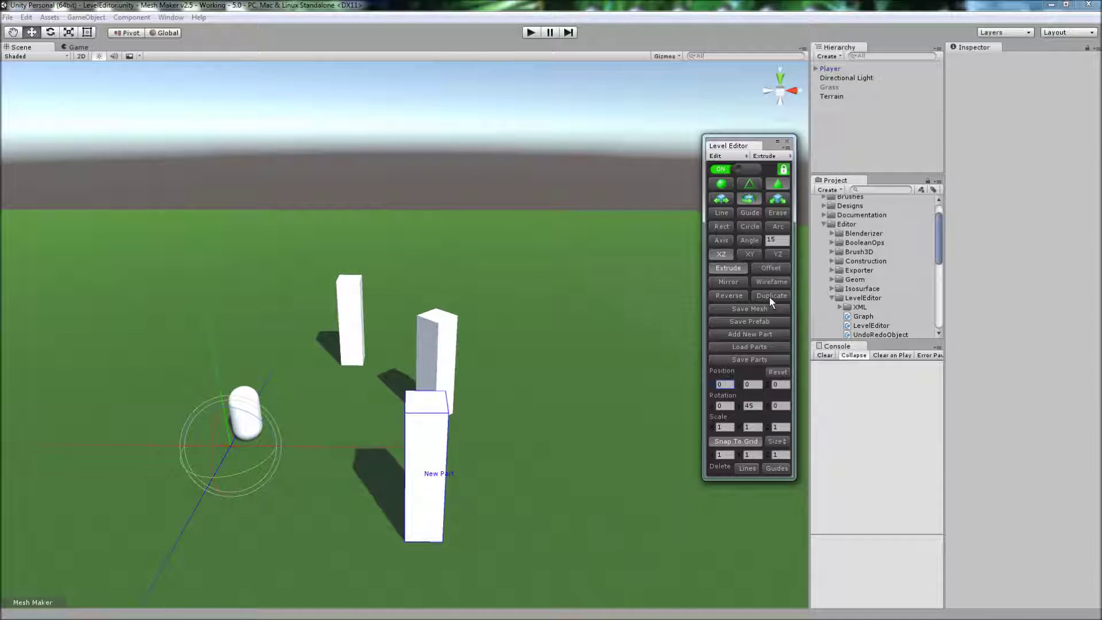
click(769, 296)
click(769, 296)
click(767, 295)
click(767, 295)
click(768, 295)
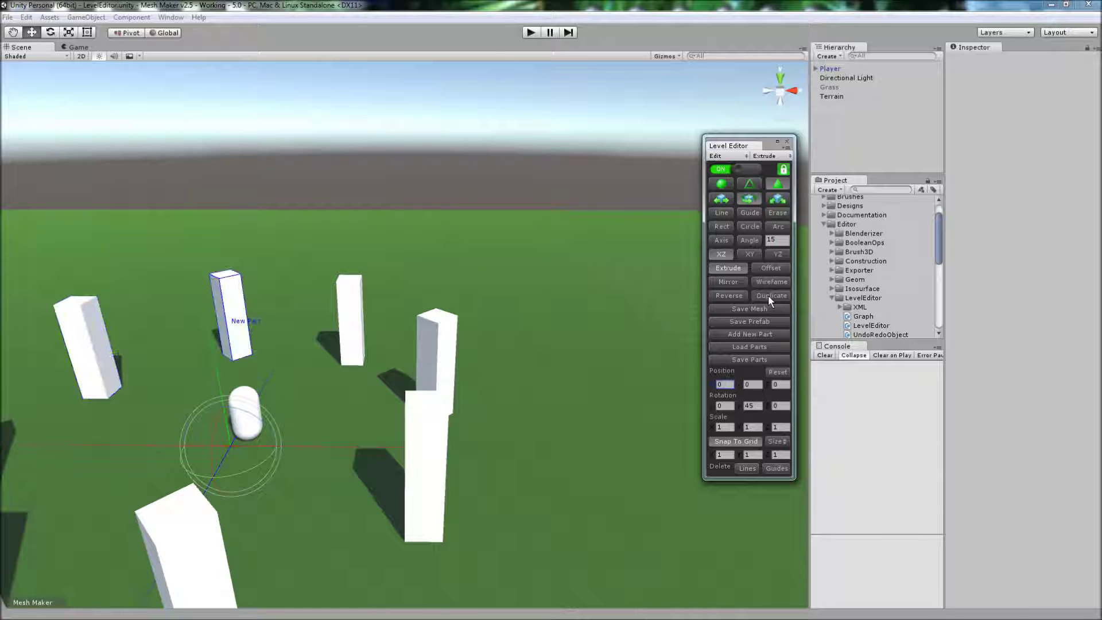
key(s)
right_drag(603, 378, 587, 445)
key(a)
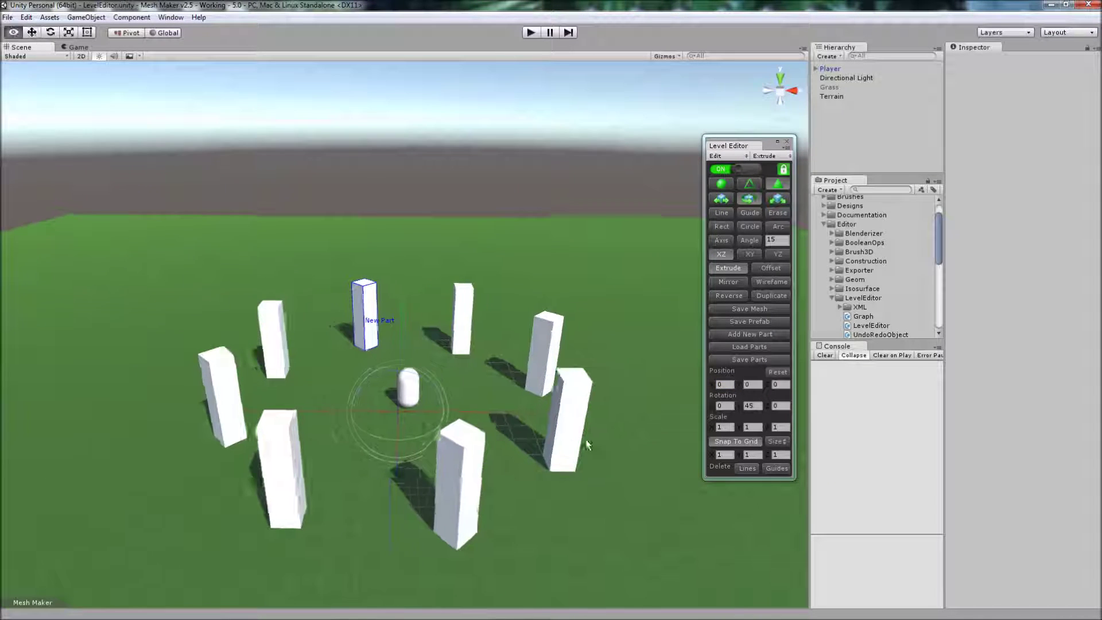
alt+drag(586, 445, 677, 436)
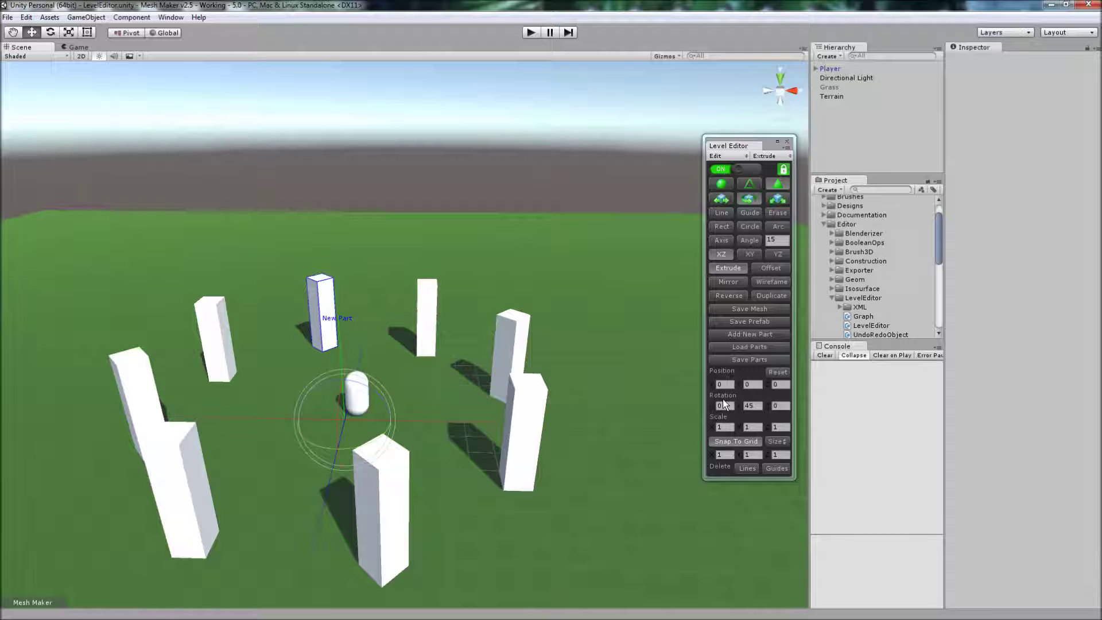
alt+drag(617, 438, 602, 440)
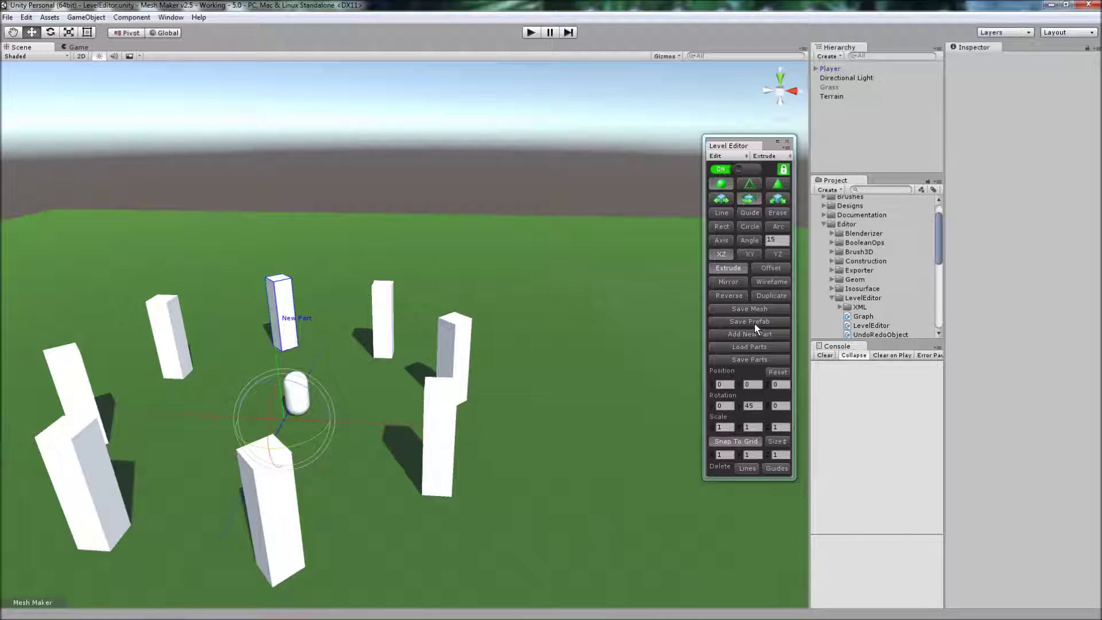
Look at the Level Editor's Blueprints options and return to the editing tools
click(731, 156)
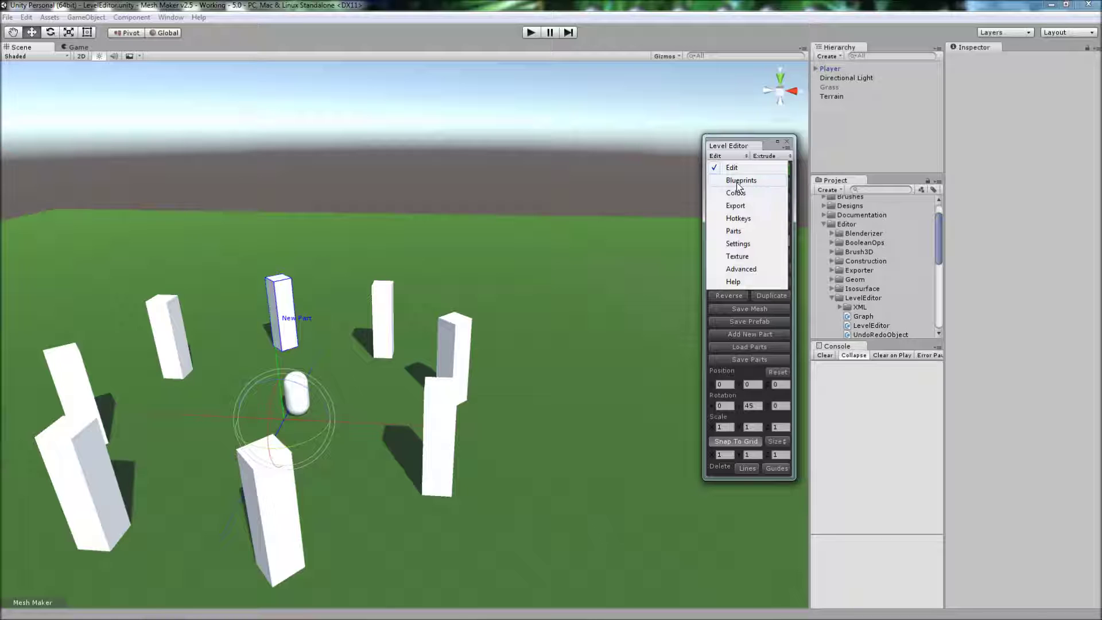
click(741, 181)
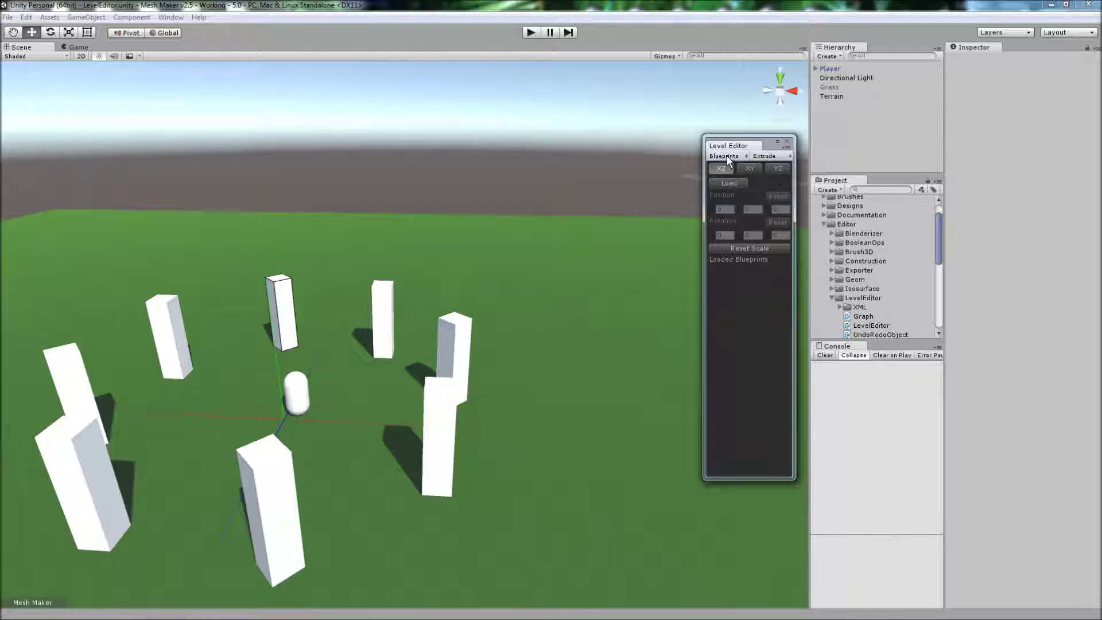
click(726, 156)
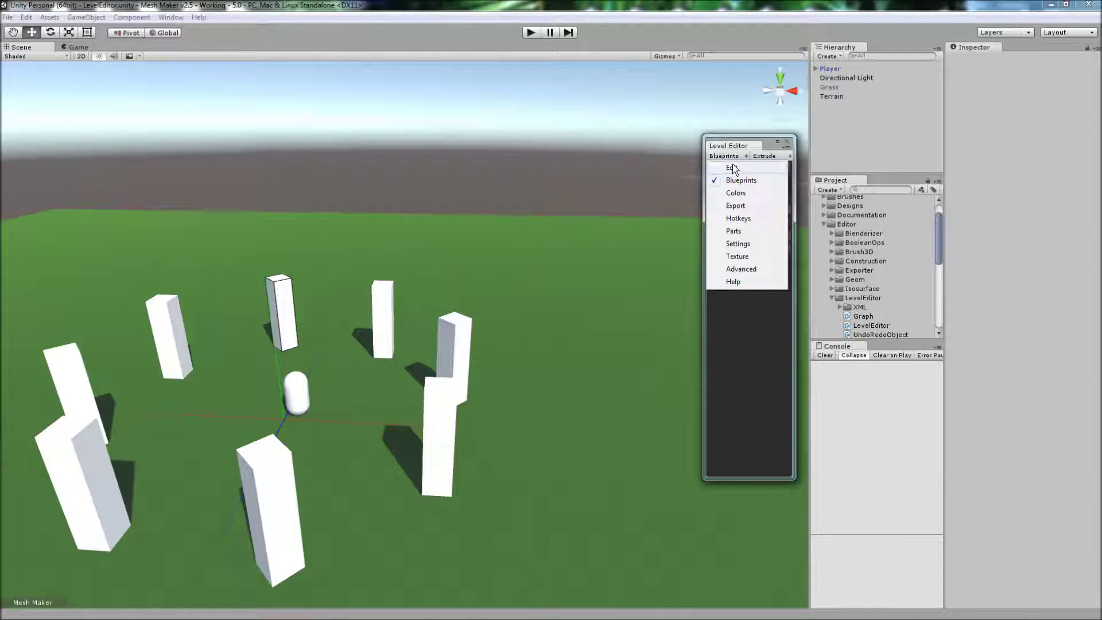
click(733, 168)
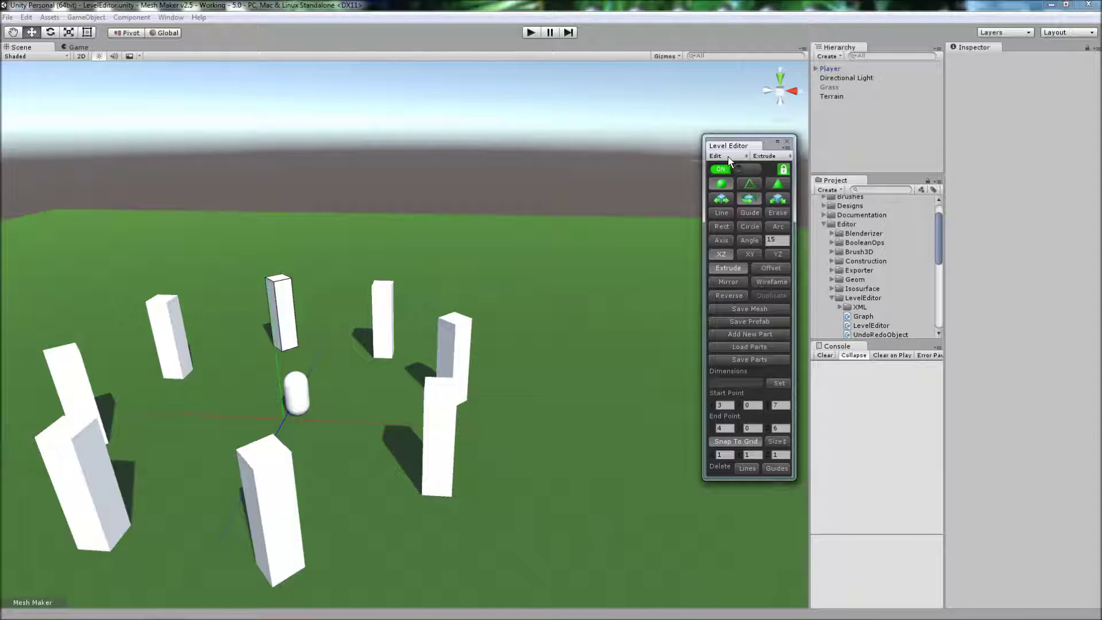